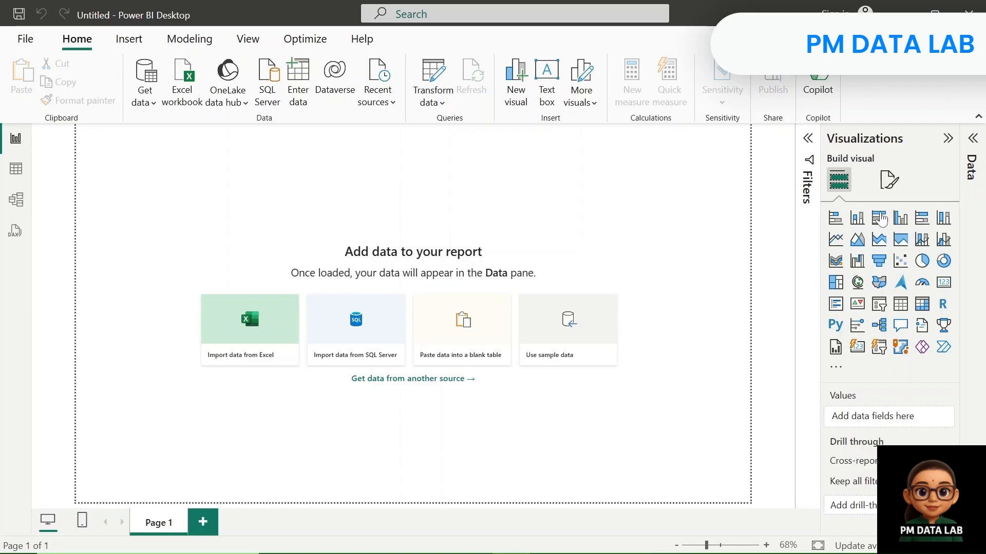
# Step: Import the sample_dataset CSV file from the week 2 folder of Module 2 PowerBi and load it into the report
pyautogui.click(144, 95)
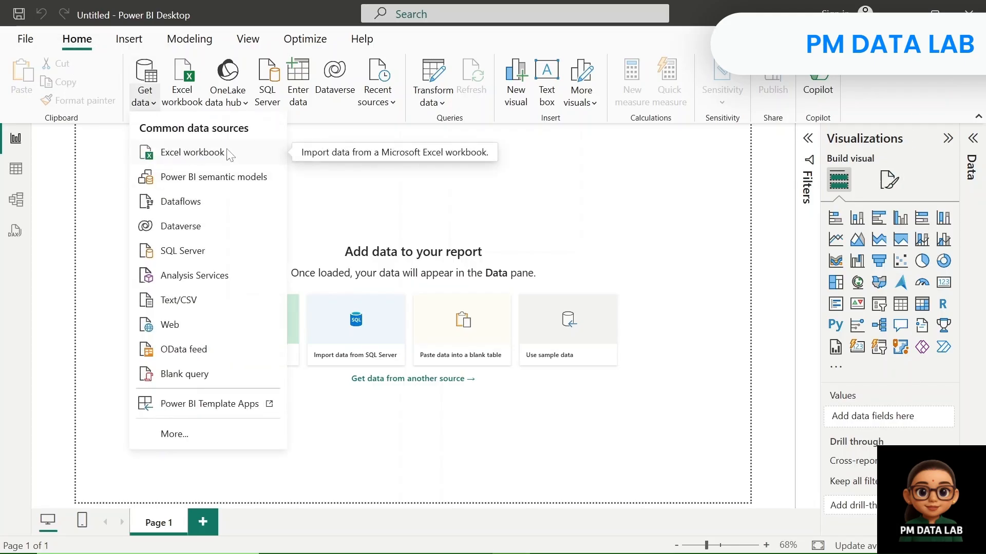
pyautogui.click(191, 303)
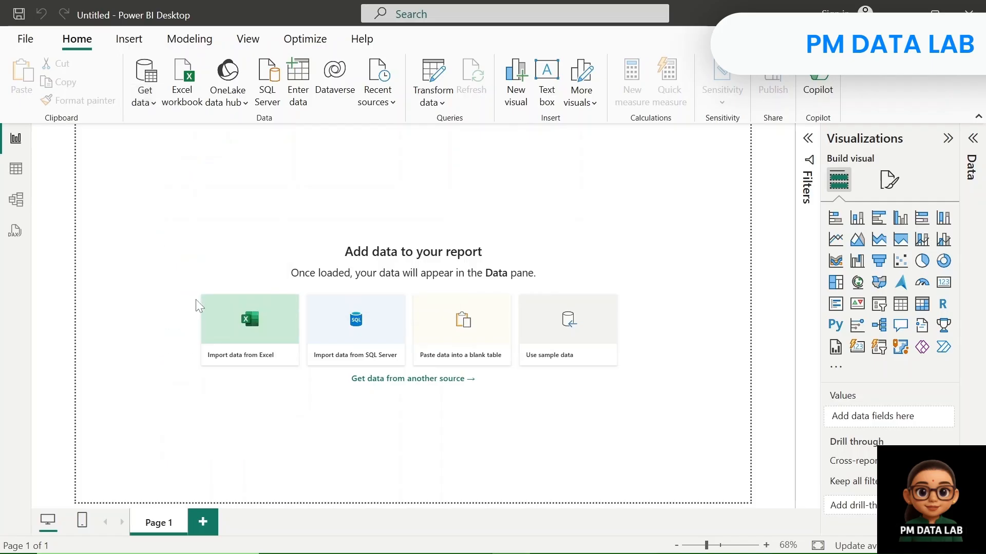
pyautogui.click(102, 260)
pyautogui.scroll(-1, 205, 256)
pyautogui.doubleClick(195, 246)
pyautogui.doubleClick(376, 160)
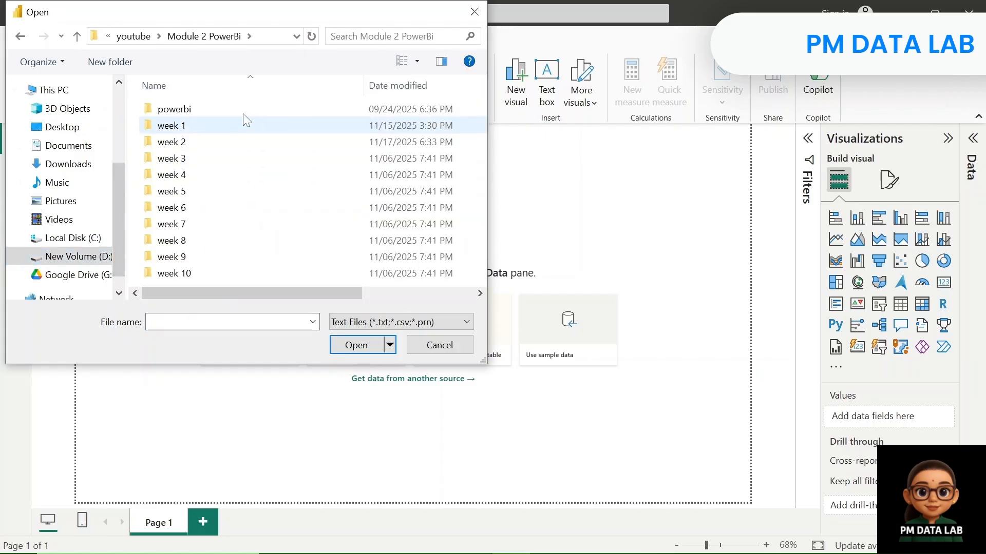
pyautogui.doubleClick(212, 140)
pyautogui.click(211, 160)
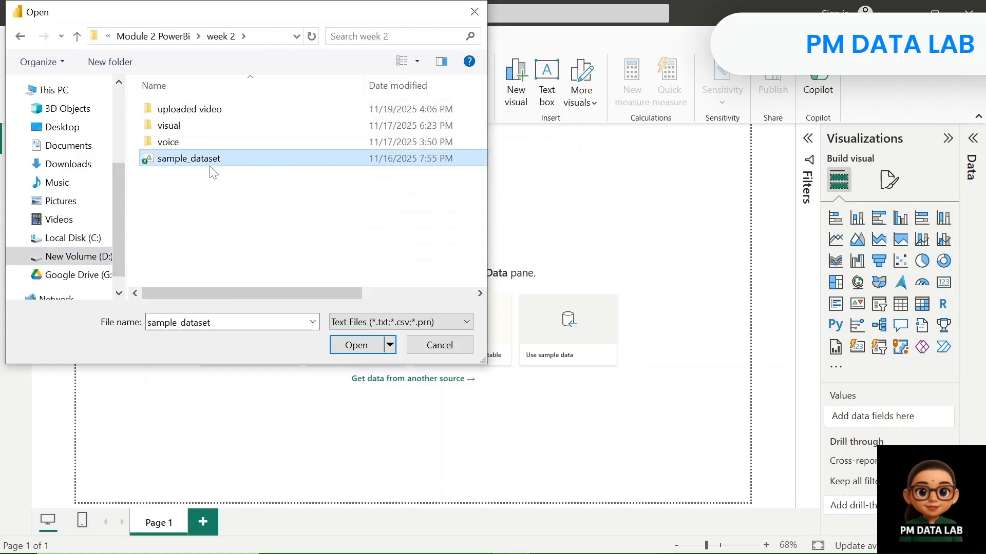
pyautogui.click(347, 345)
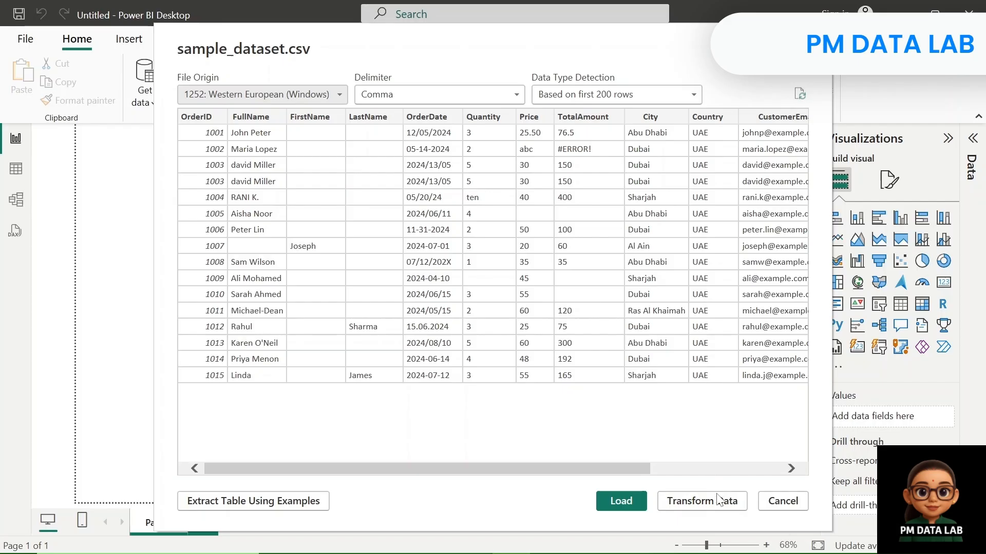
pyautogui.click(636, 502)
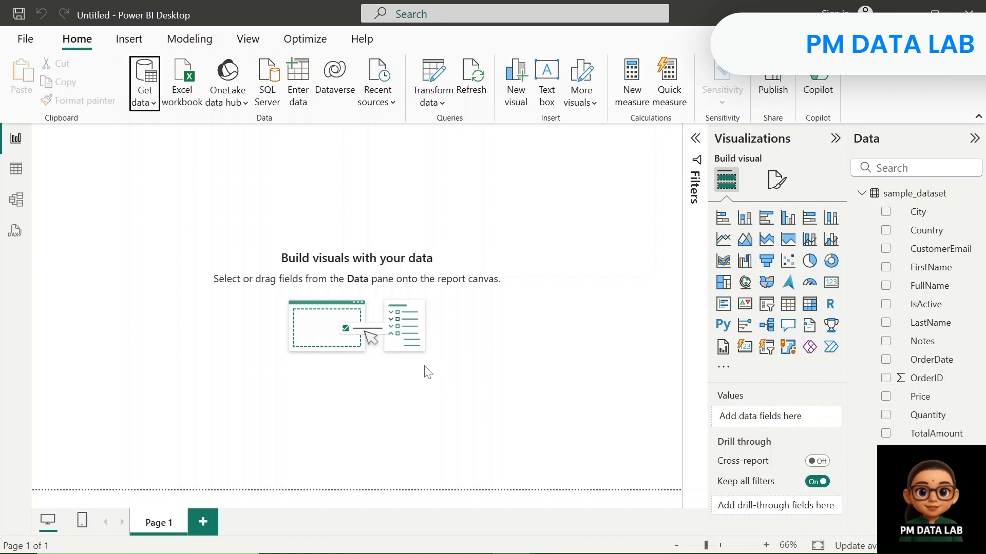
# Step: Load Crime_data_from_2020_to_Present_sample.csv as a web source, using the raw GitHub URL copied from the browser
pyautogui.click(150, 102)
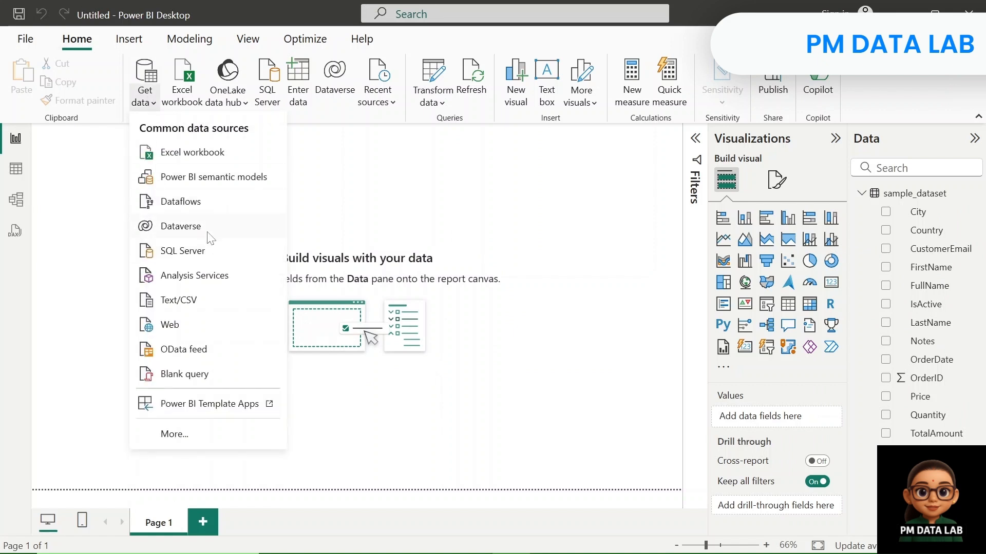
pyautogui.click(170, 333)
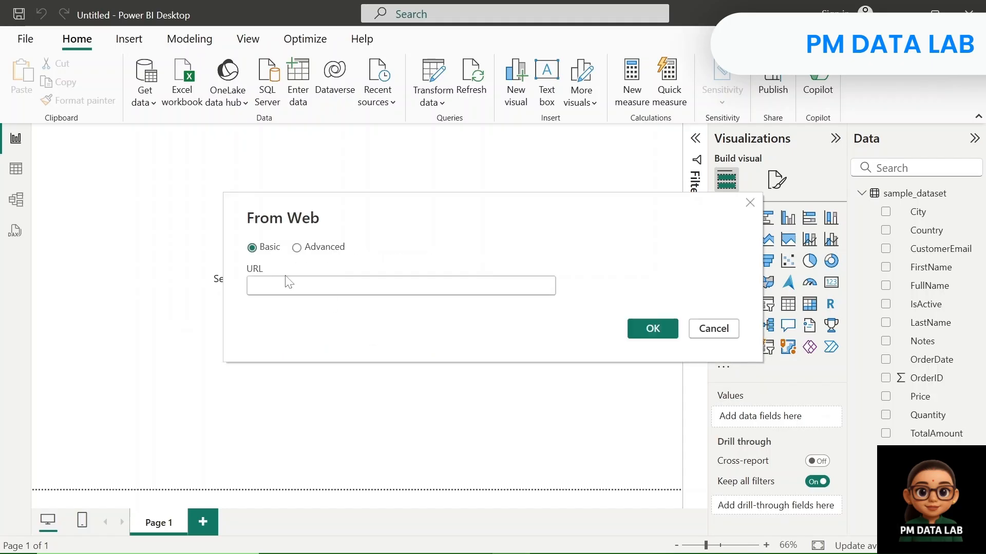
pyautogui.click(280, 542)
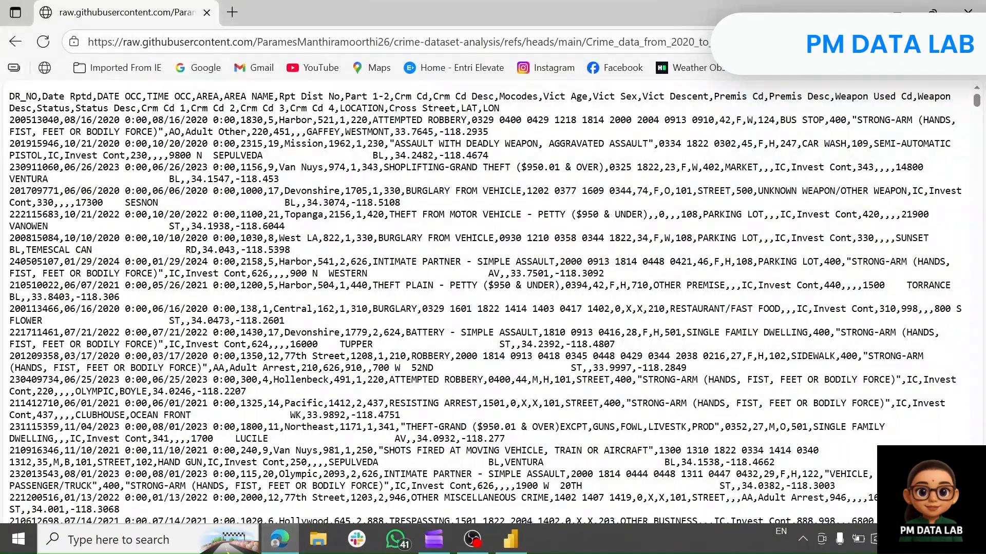
pyautogui.click(662, 41)
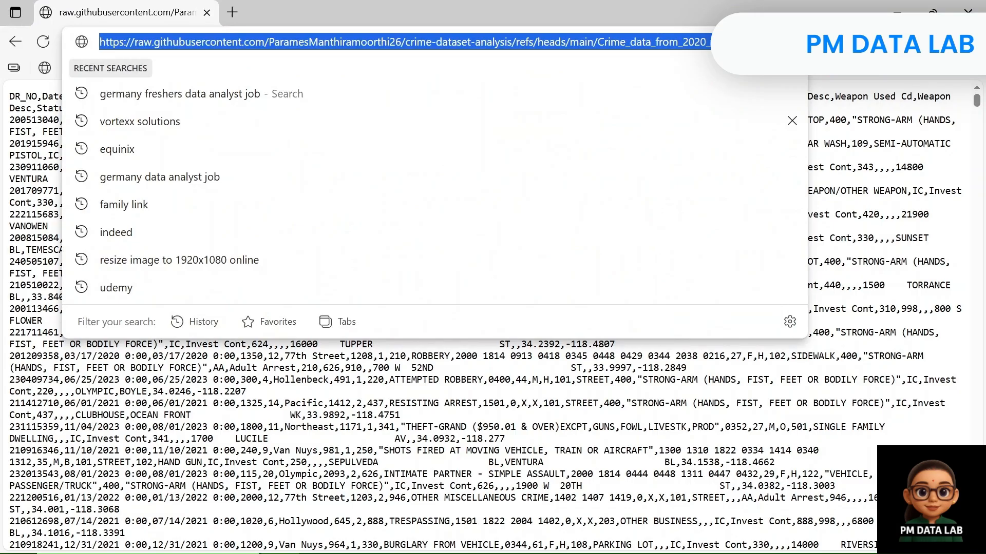
pyautogui.click(897, 11)
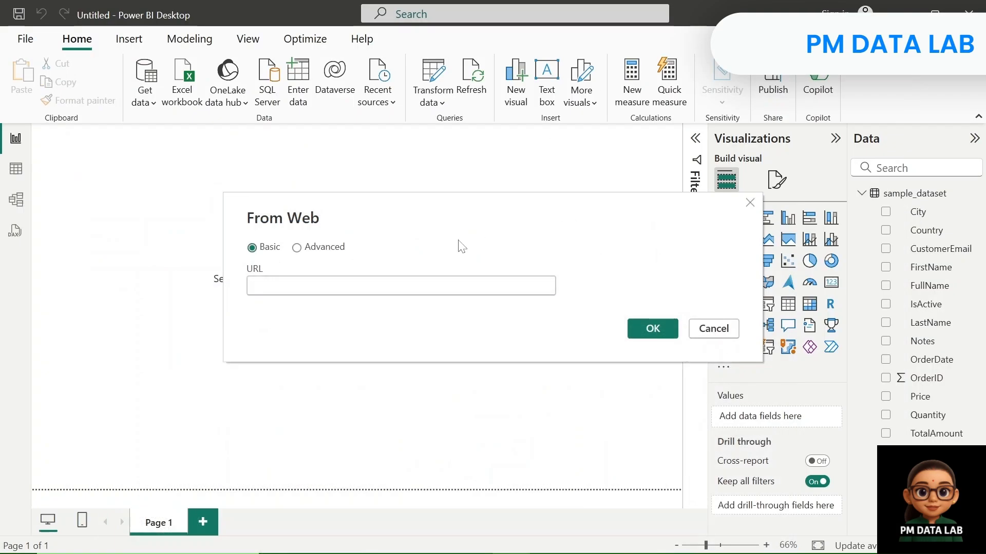
pyautogui.hotkey('ctrl', 'v')
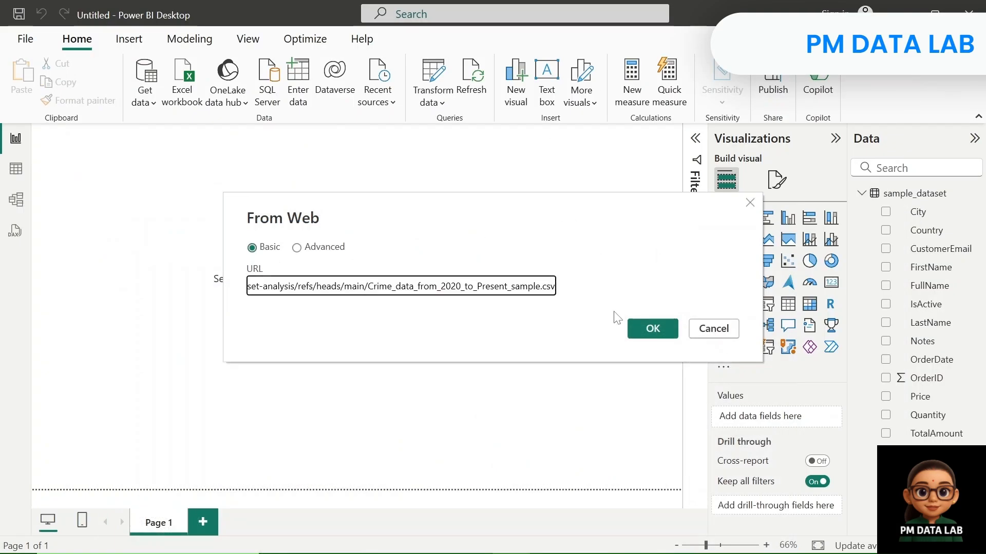
pyautogui.click(642, 326)
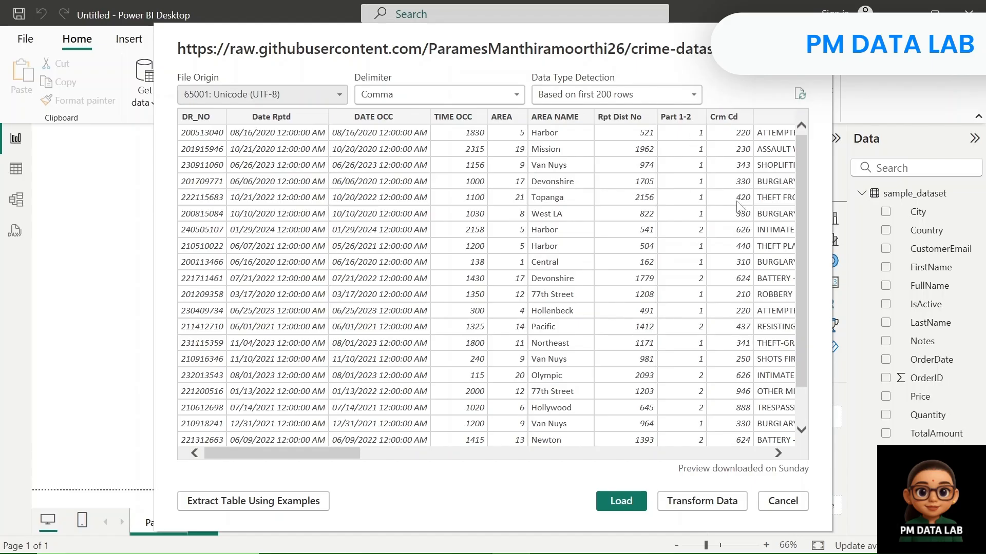
pyautogui.click(621, 502)
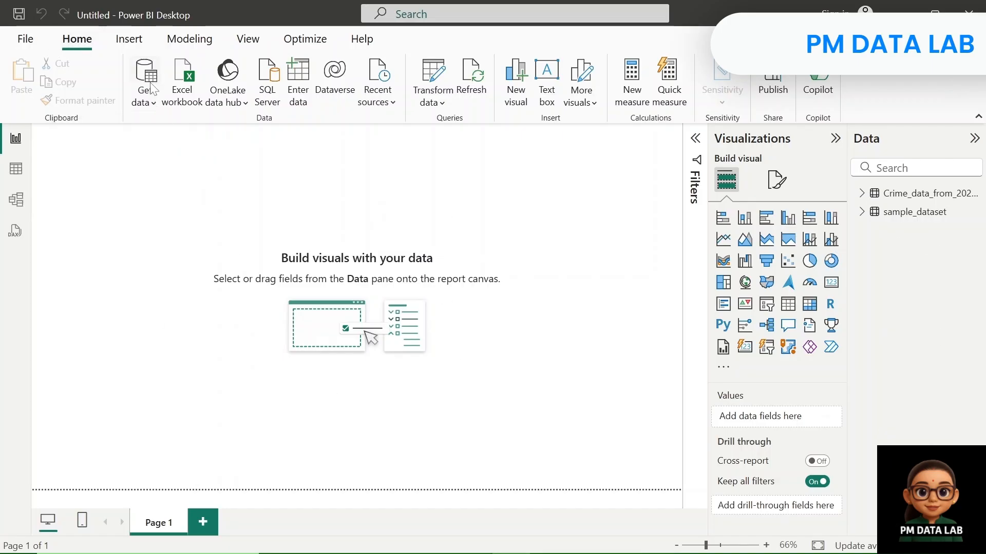
# Step: Connect to a SQL Server database on server localhost with database salesDB in Import mode
pyautogui.click(152, 106)
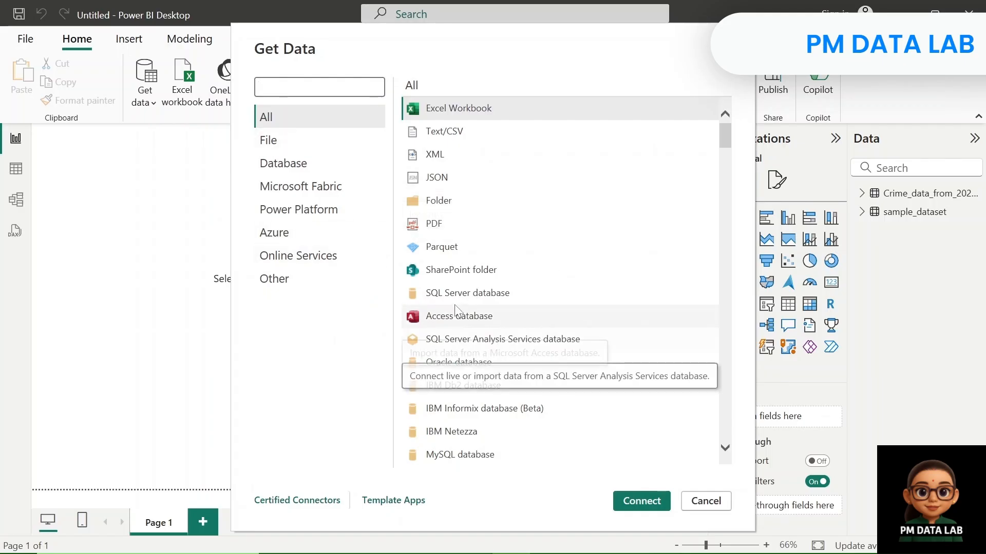
pyautogui.click(648, 500)
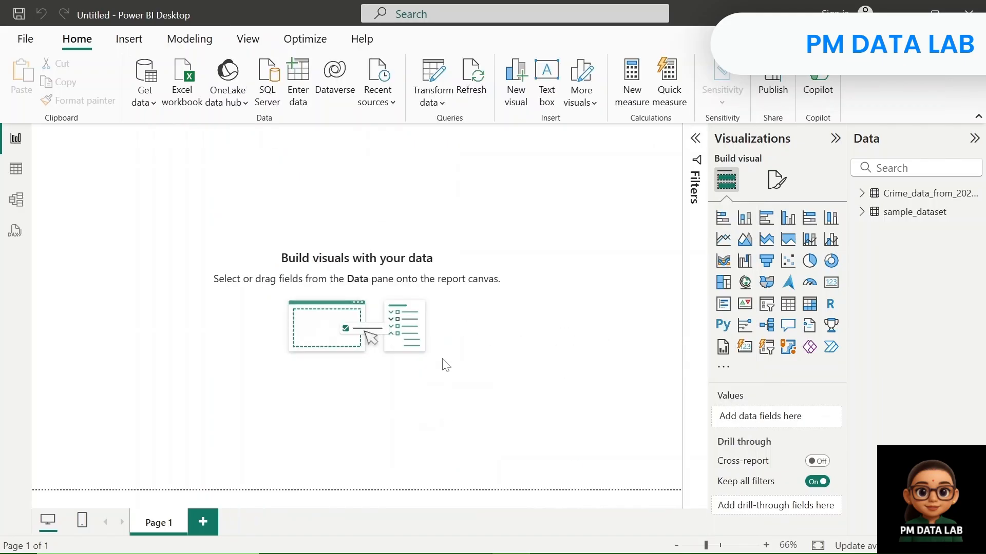
pyautogui.write('localhost')
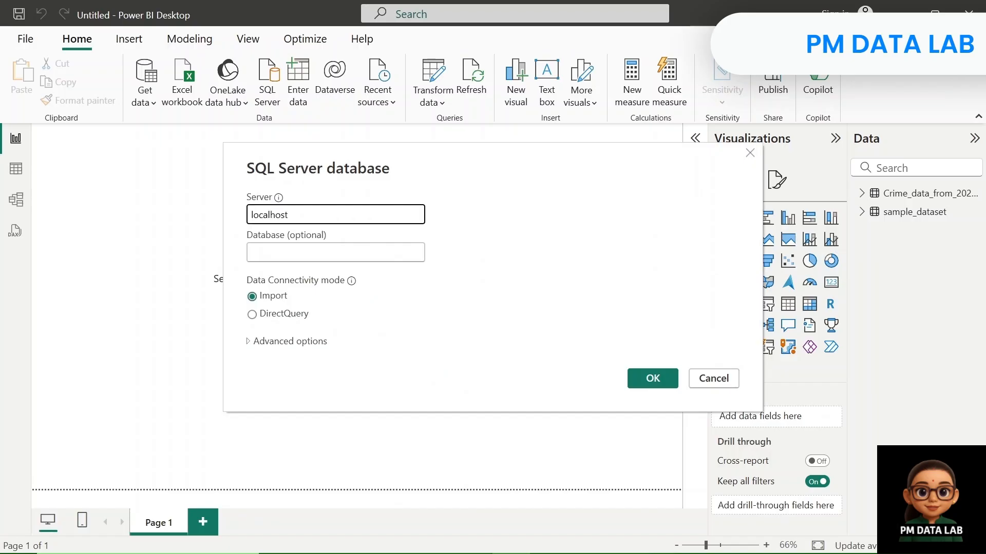
pyautogui.press('Tab')
pyautogui.write('sales')
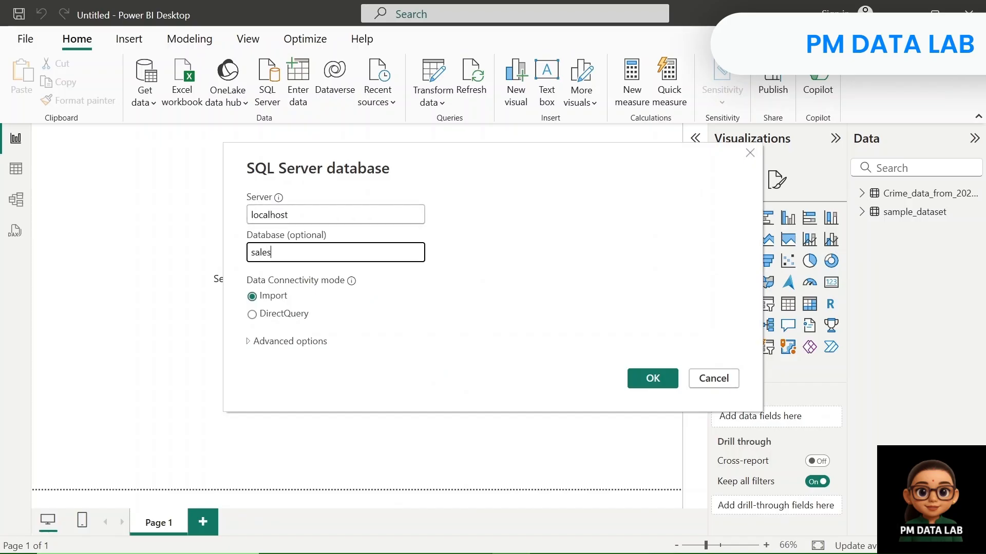
pyautogui.click(652, 378)
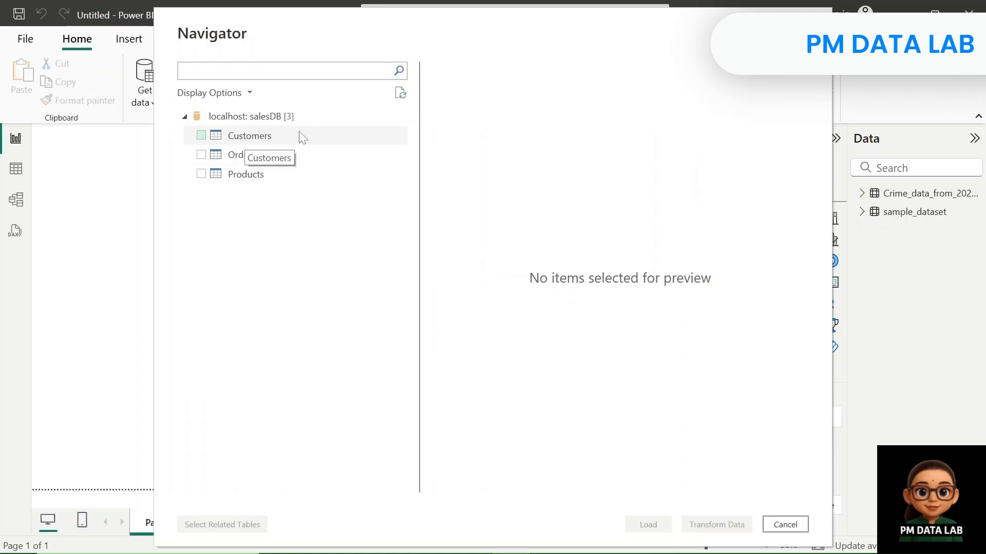
# Step: Select the Customers, Orders and Products tables of salesDB and load them into the report
pyautogui.click(200, 135)
pyautogui.click(200, 154)
pyautogui.click(199, 175)
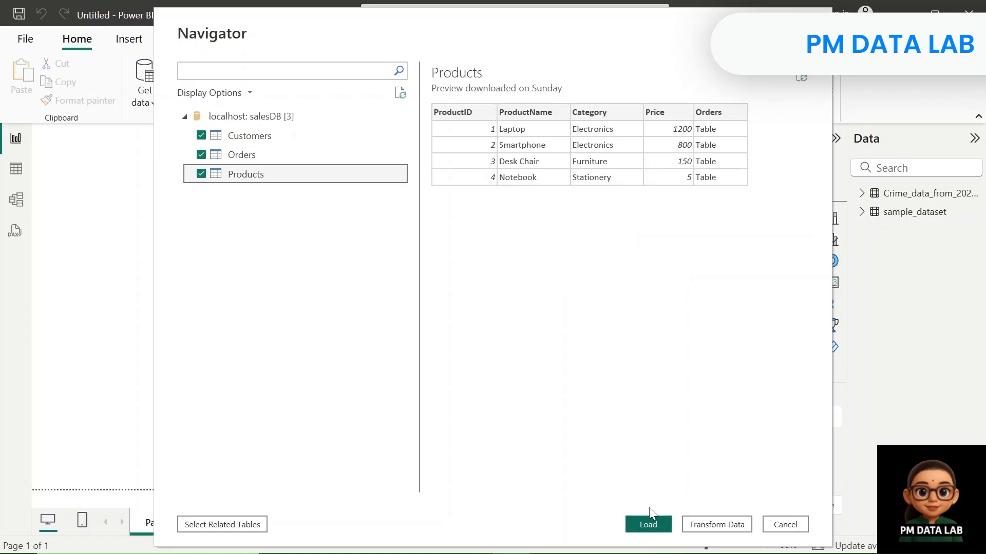
pyautogui.click(643, 535)
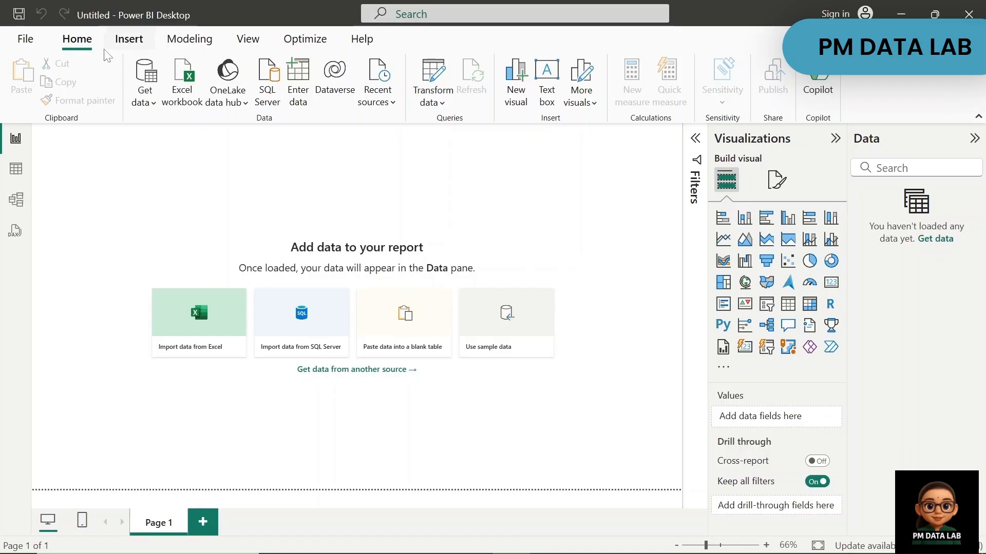
# Step: Import the sample_dataset CSV file into the empty report and open it in Power Query Editor for transformation
pyautogui.click(153, 105)
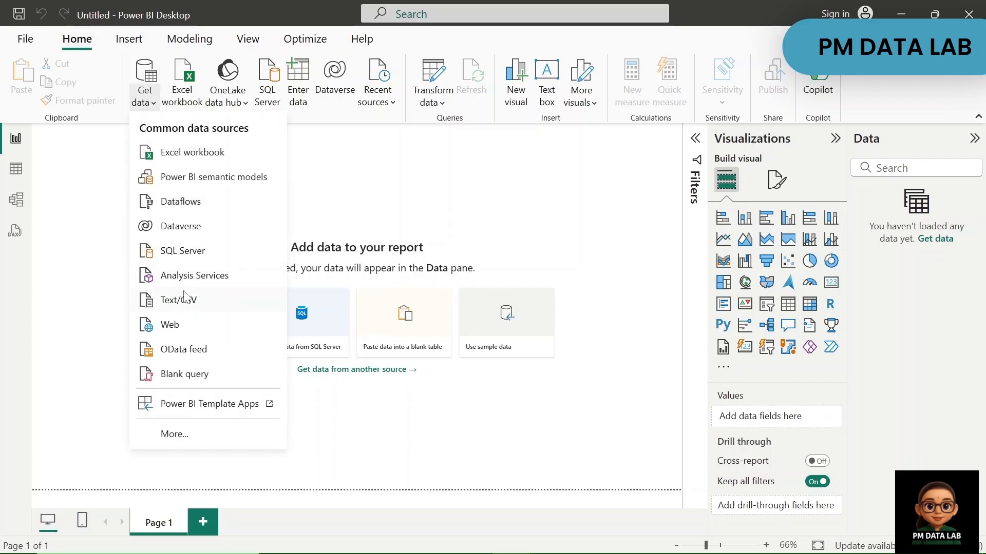
pyautogui.click(186, 295)
pyautogui.click(195, 159)
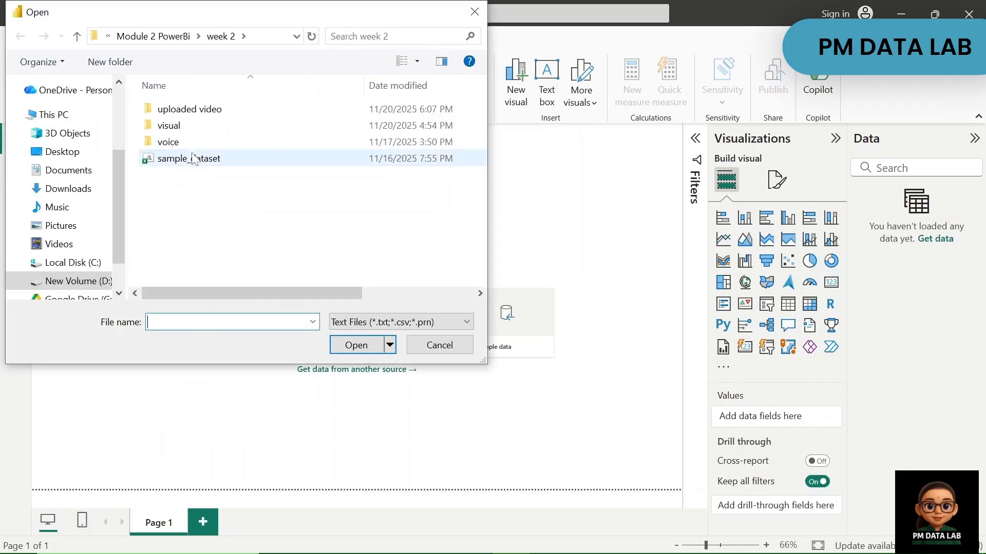
pyautogui.click(339, 345)
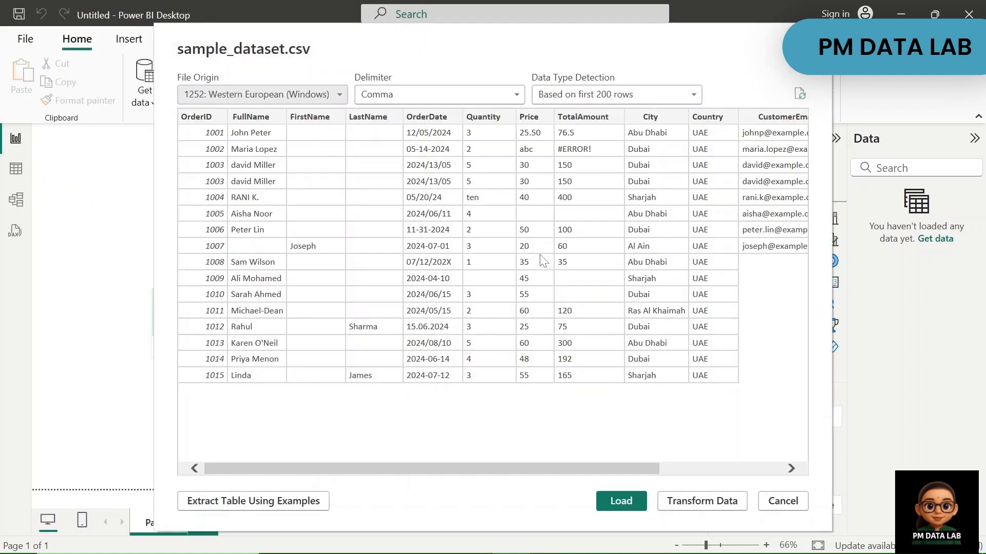
pyautogui.click(683, 499)
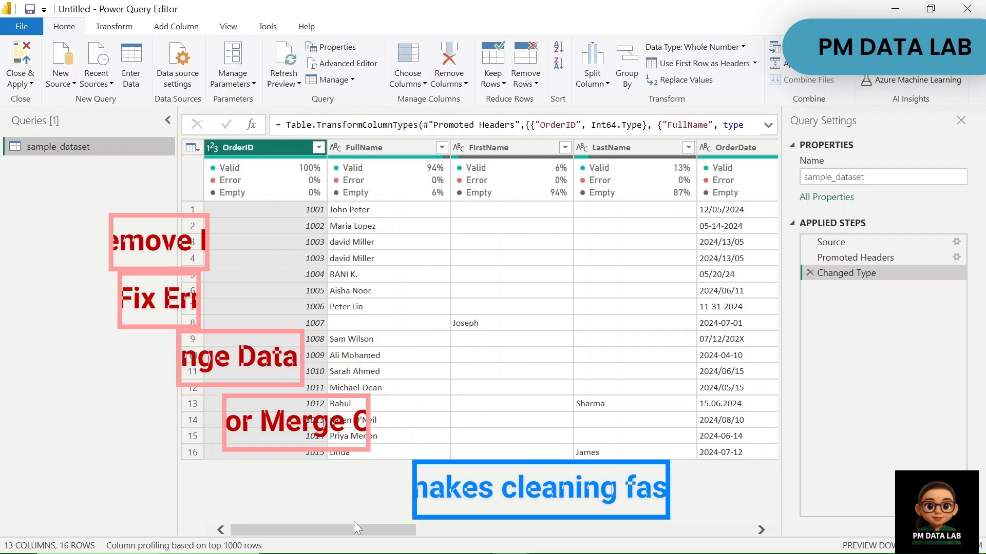
# Step: Examine the Column quality figures for valid, error and empty values across the sample_dataset columns
pyautogui.moveTo(357, 533); pyautogui.dragTo(560, 503)
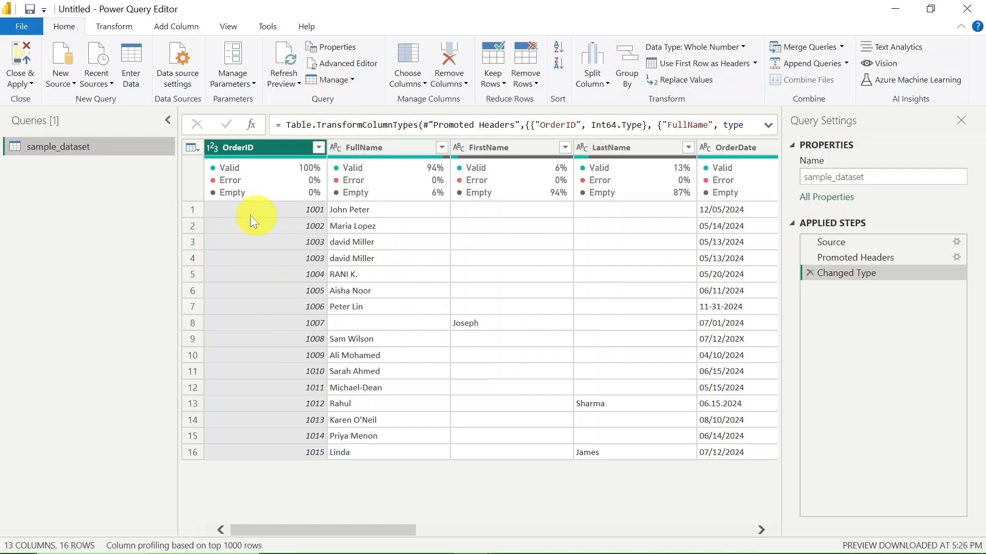
pyautogui.click(224, 23)
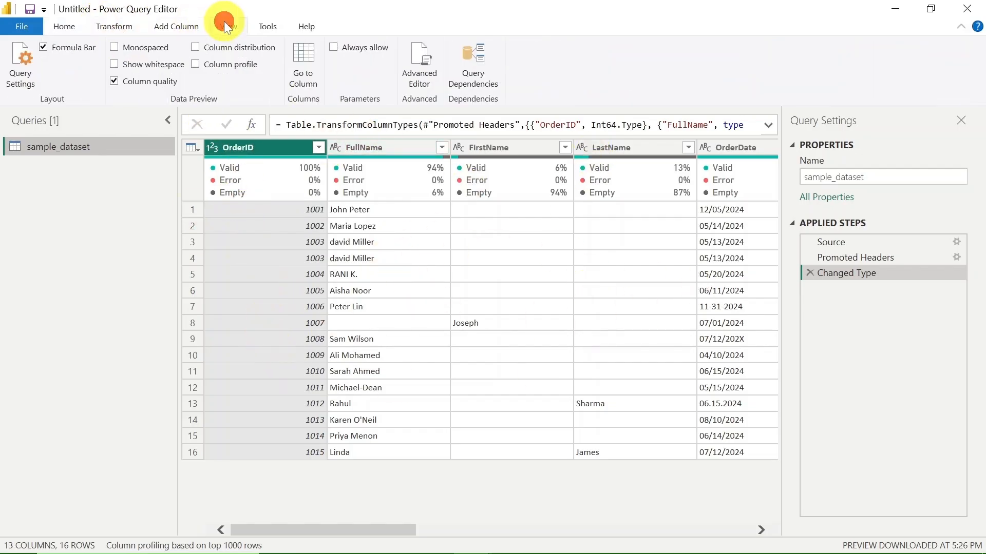
pyautogui.click(113, 78)
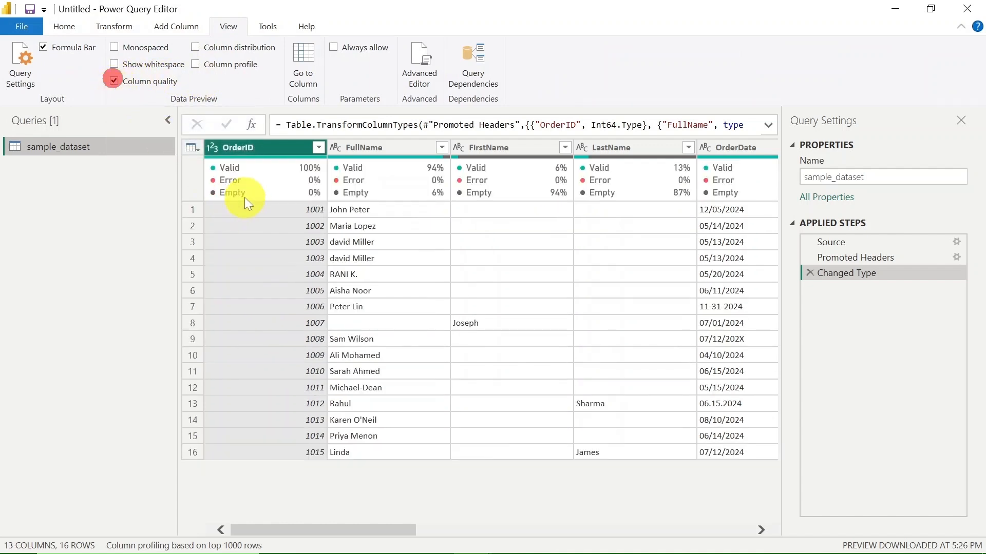
pyautogui.moveTo(230, 174)
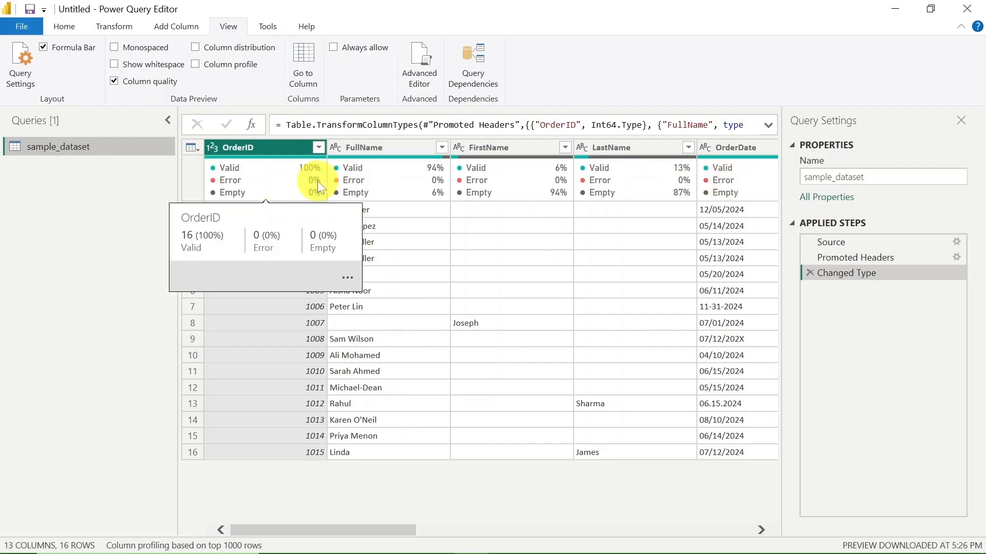
pyautogui.moveTo(436, 167)
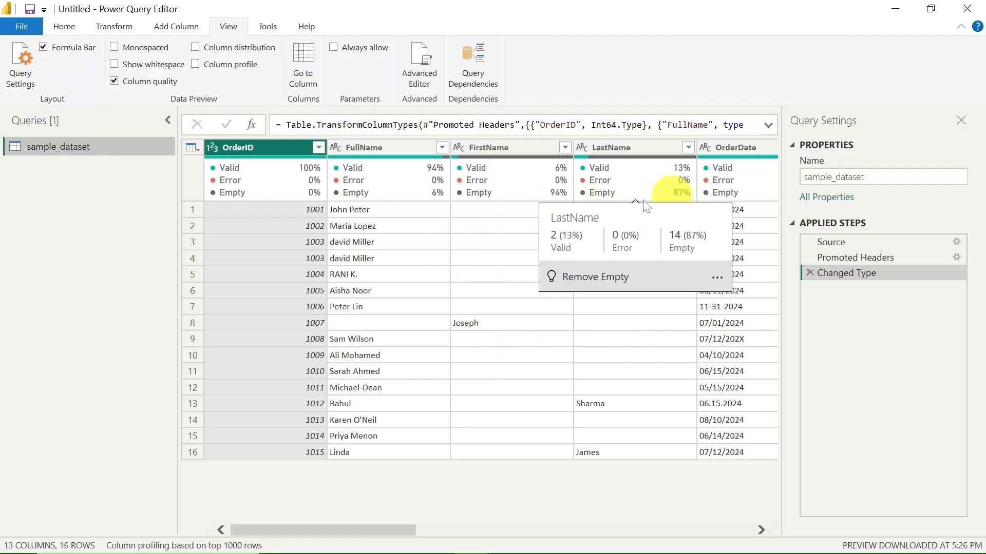
pyautogui.moveTo(362, 528); pyautogui.dragTo(543, 529)
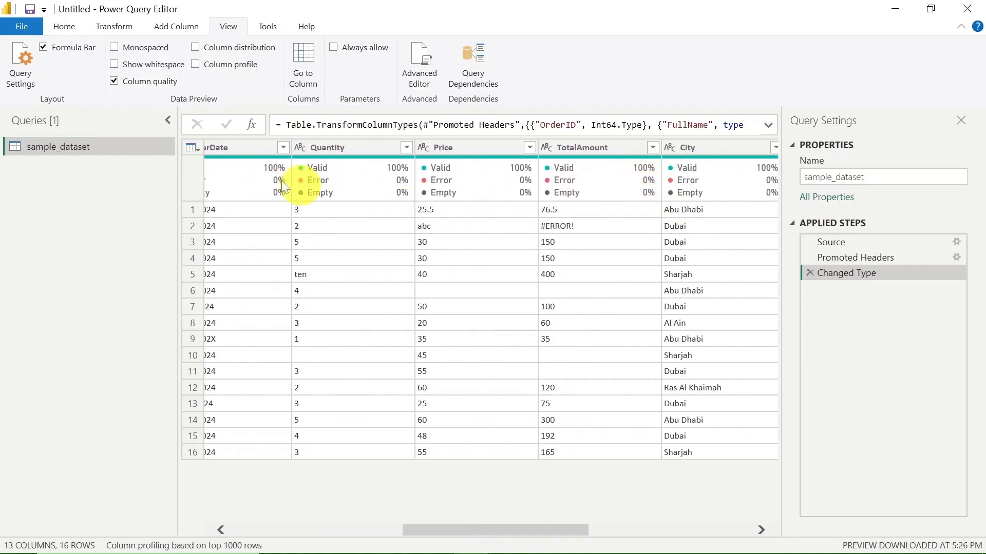
# Step: Turn on Column distribution and inspect the distinct and unique values of the Quantity and Price columns
pyautogui.click(195, 46)
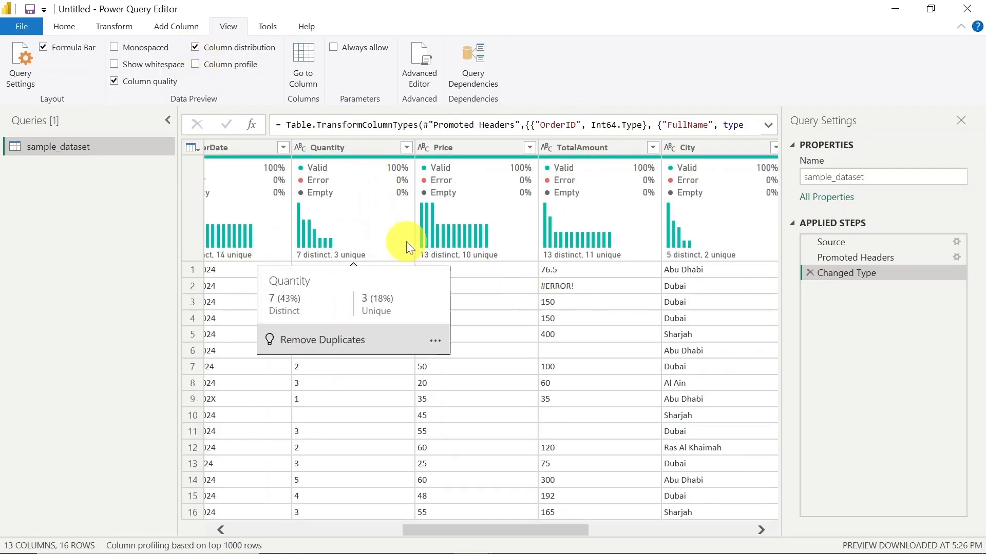
pyautogui.moveTo(307, 171)
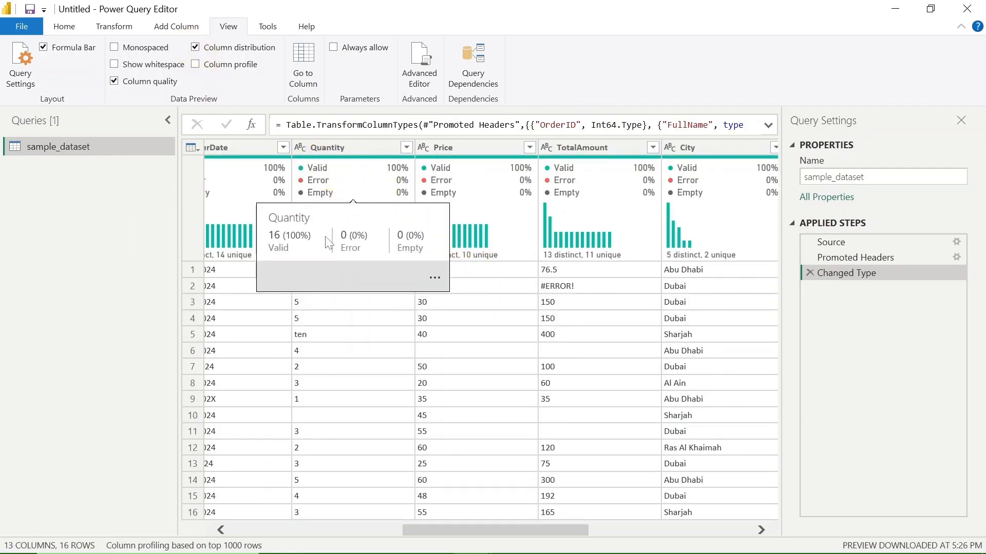
pyautogui.moveTo(424, 257)
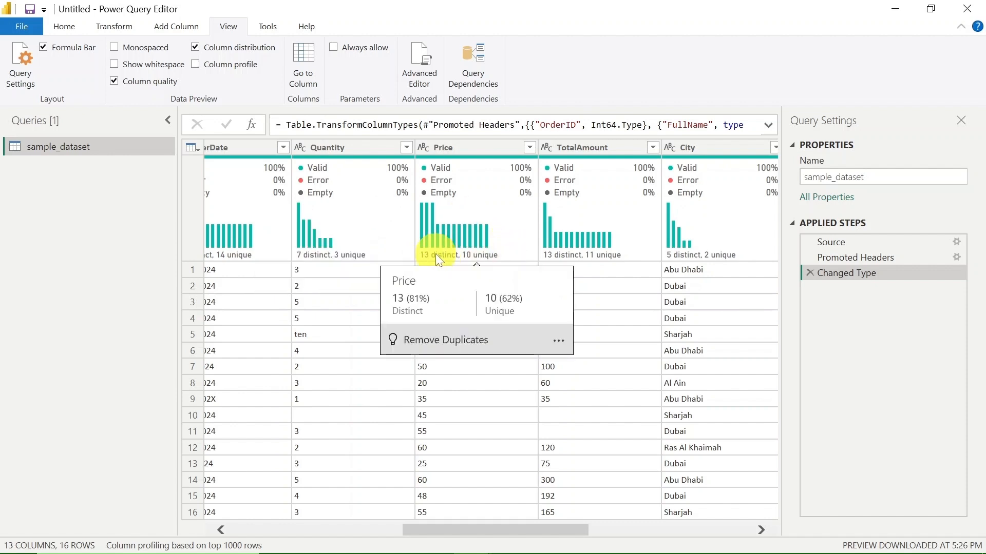
pyautogui.moveTo(312, 259)
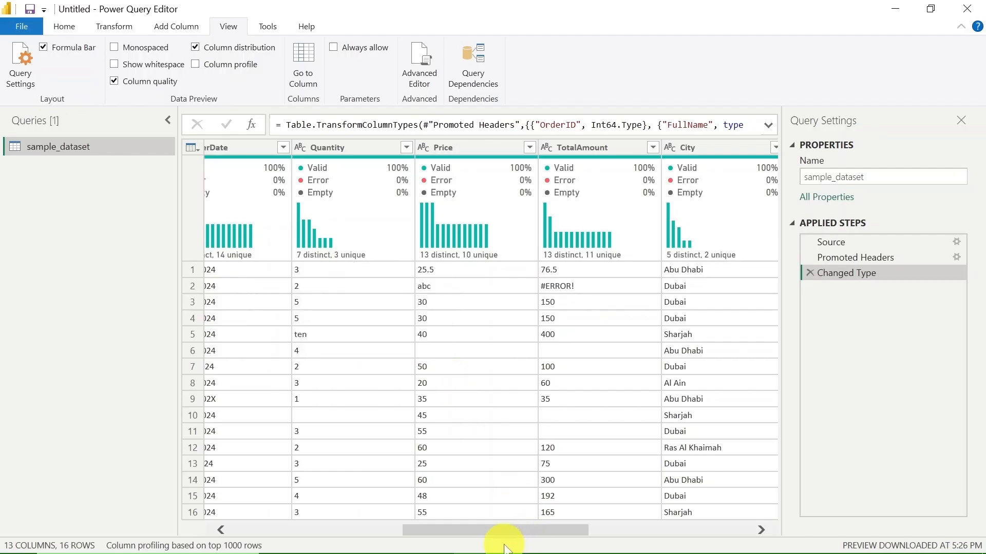
# Step: Turn on Column profile and examine the column statistics and value distribution of the OrderID column
pyautogui.moveTo(504, 534); pyautogui.dragTo(380, 533)
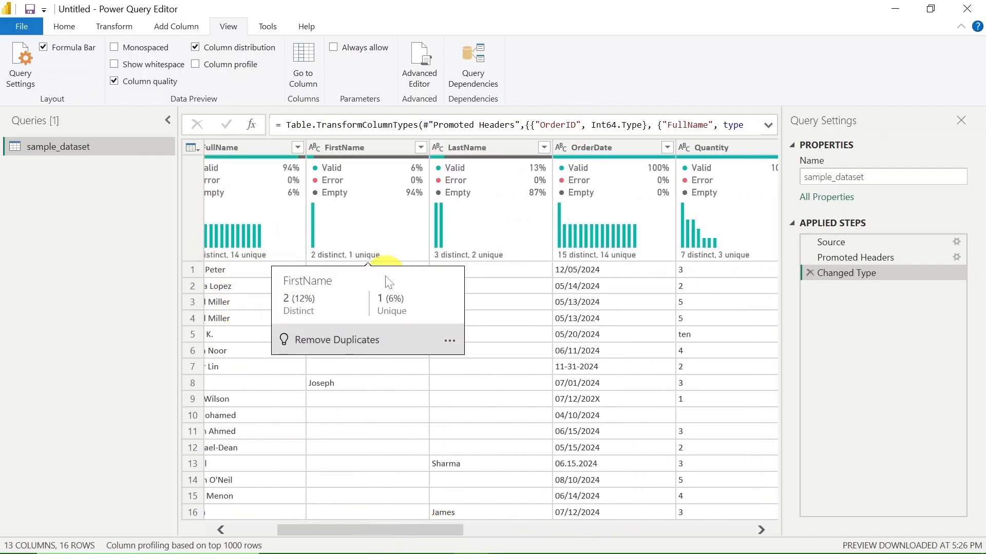
pyautogui.click(195, 64)
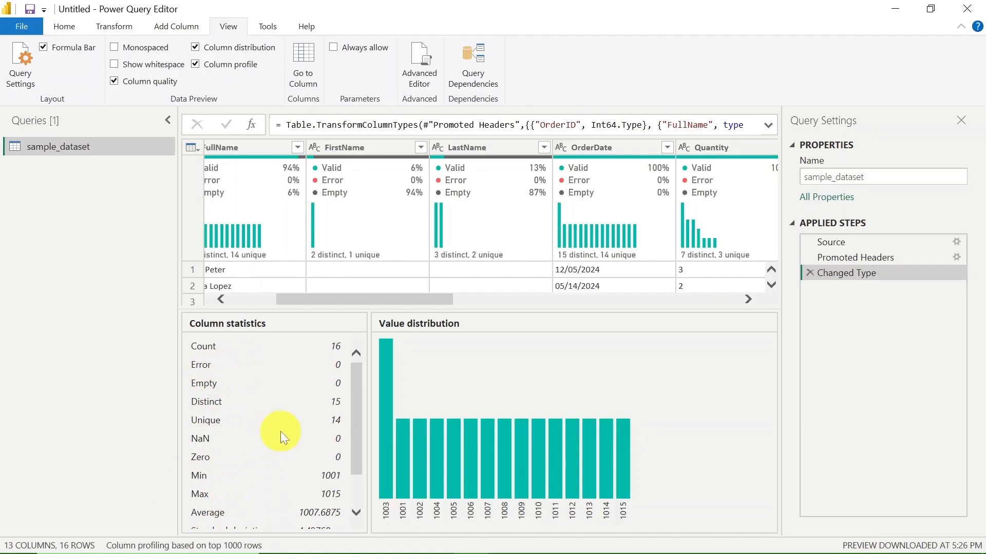
pyautogui.scroll(-1, 288, 439)
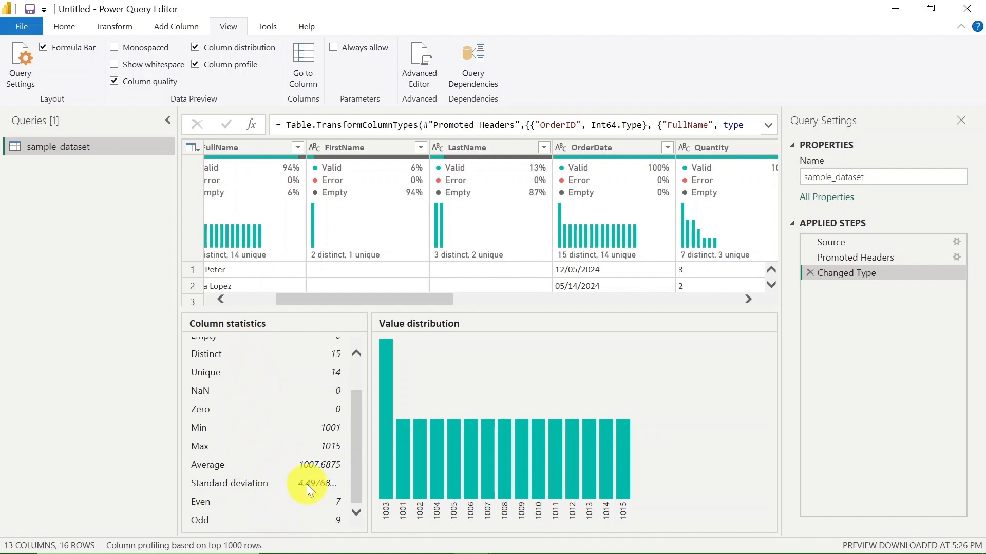
pyautogui.scroll(1, 261, 456)
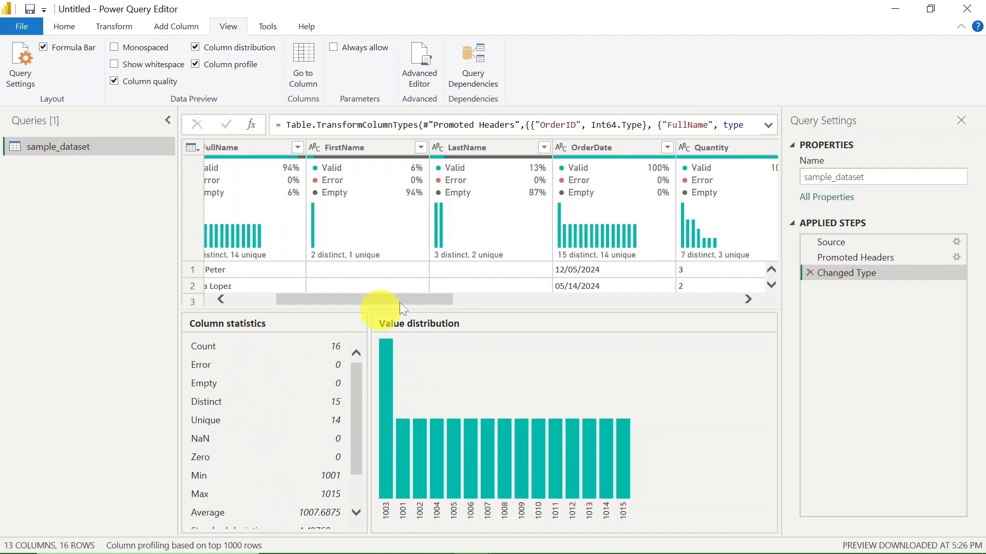
# Step: Turn off Column distribution and Column profile, leaving only Column quality on for the preview
pyautogui.click(195, 47)
pyautogui.click(195, 63)
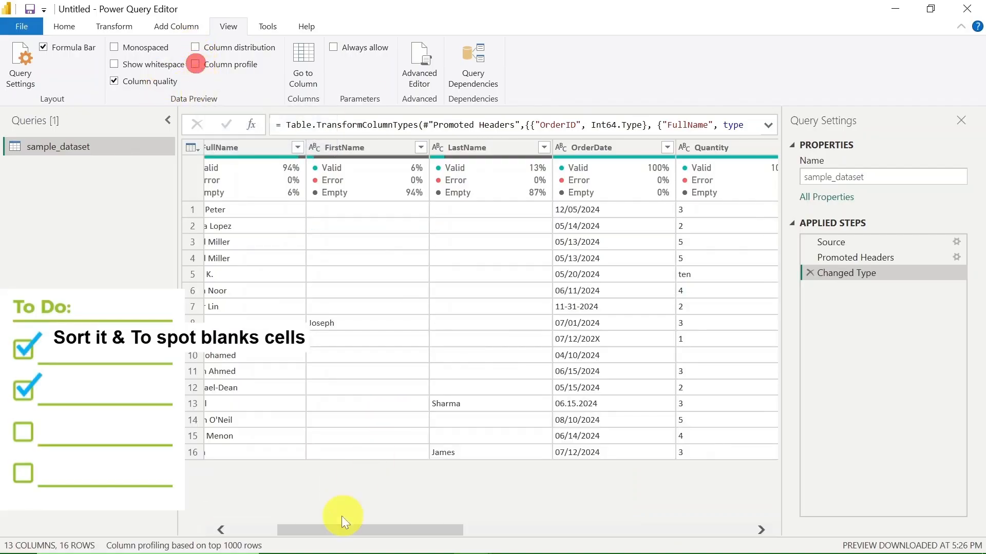
pyautogui.moveTo(408, 529); pyautogui.dragTo(342, 532)
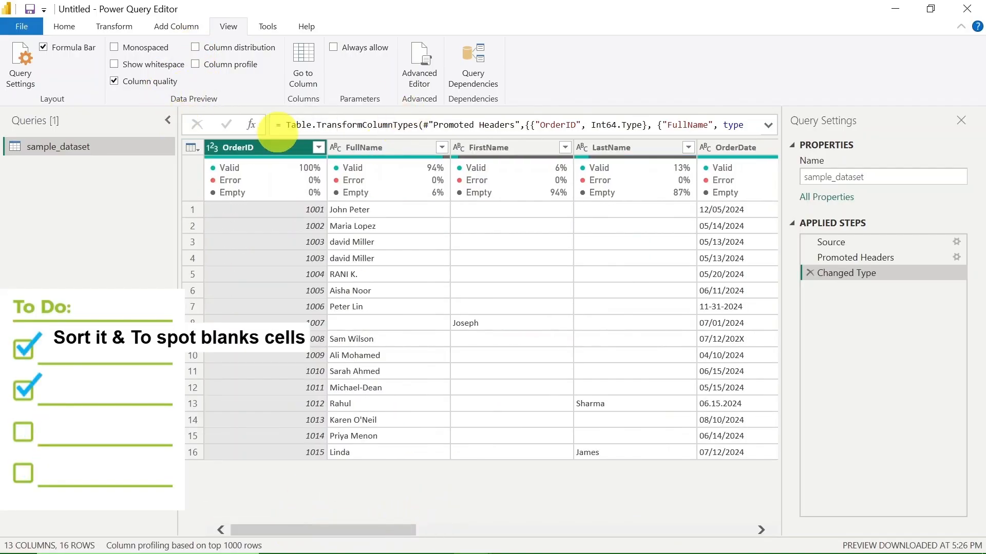
# Step: Check the filter values of the FullName and FirstName columns for blanks and apply both filters with every value selected
pyautogui.click(362, 148)
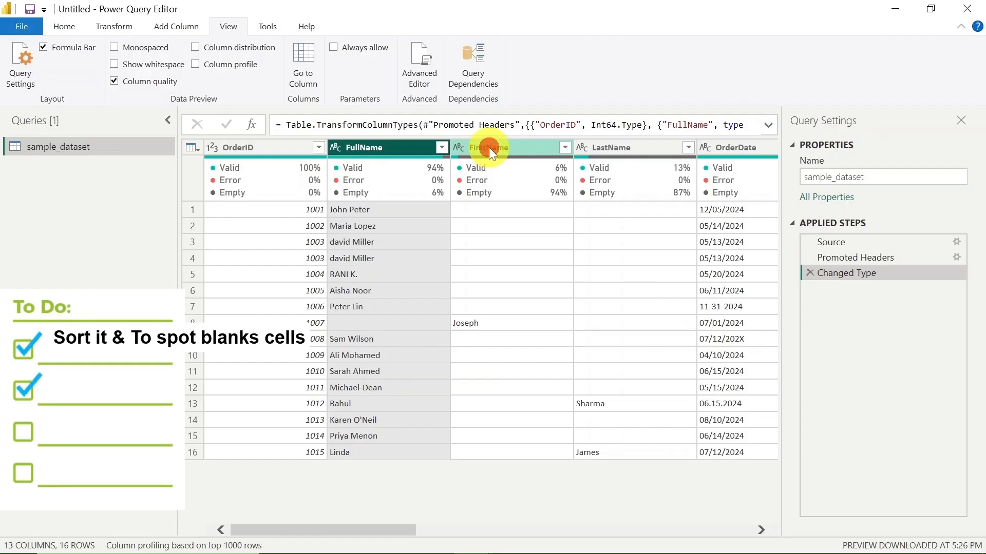
pyautogui.click(442, 147)
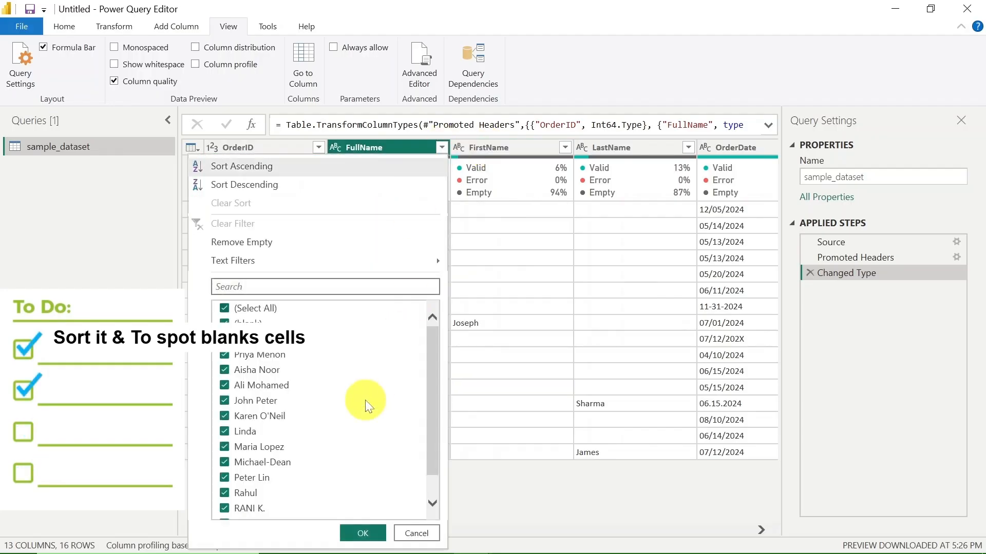
pyautogui.scroll(-1, 339, 392)
pyautogui.scroll(3, 336, 395)
pyautogui.click(375, 534)
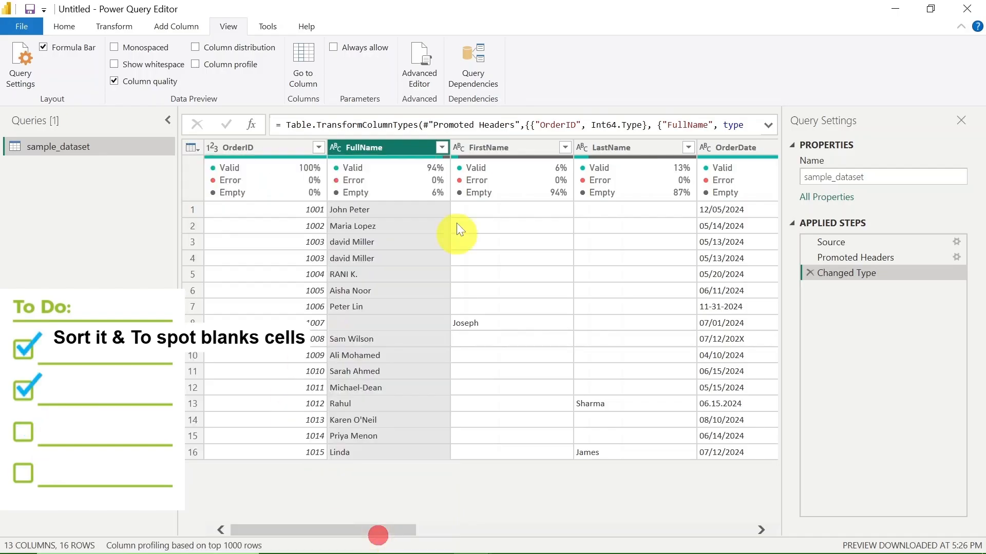
pyautogui.click(564, 147)
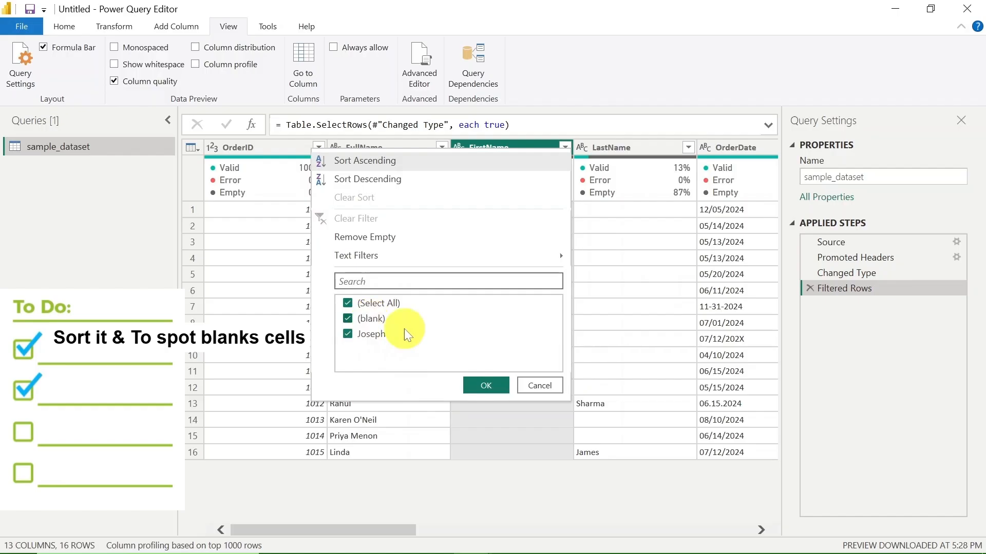
pyautogui.click(482, 386)
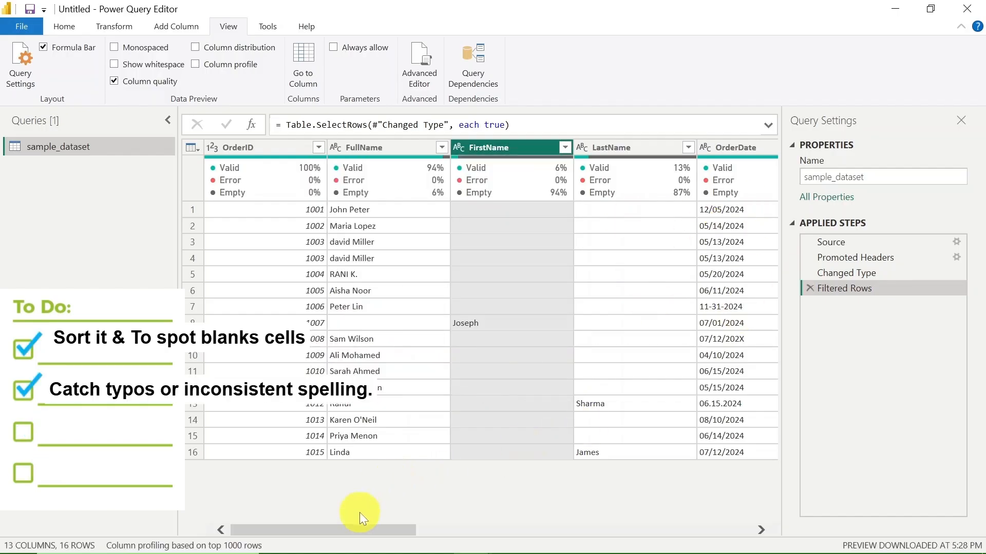
# Step: Examine the values and Column quality figures from LastName through Notes for typos, errors and empty cells
pyautogui.moveTo(373, 530); pyautogui.dragTo(494, 530)
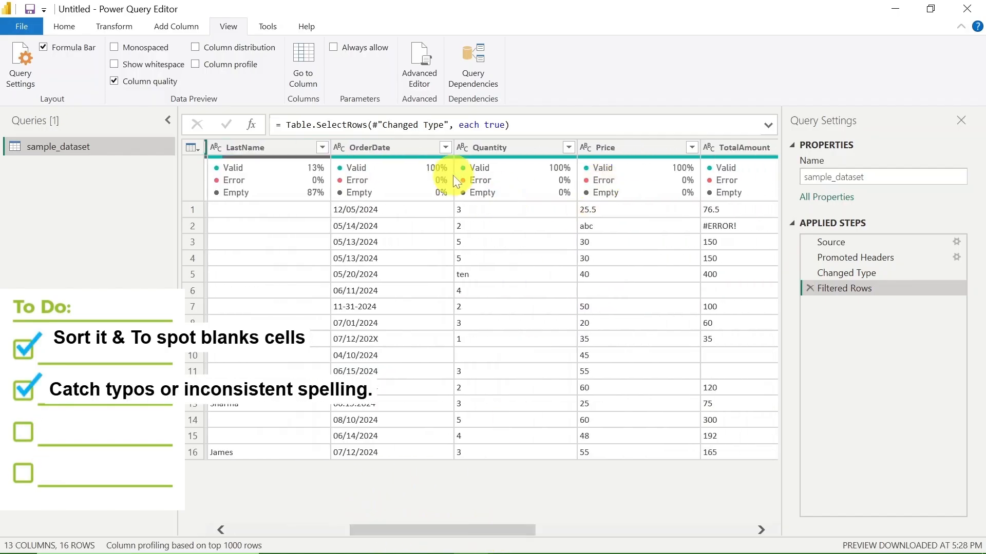
pyautogui.moveTo(498, 525); pyautogui.dragTo(600, 524)
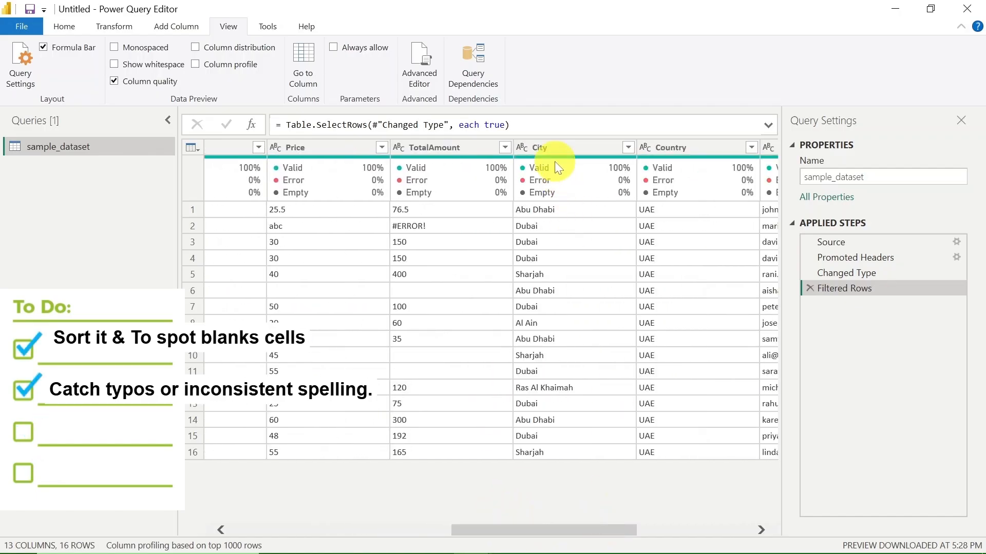
pyautogui.moveTo(656, 188)
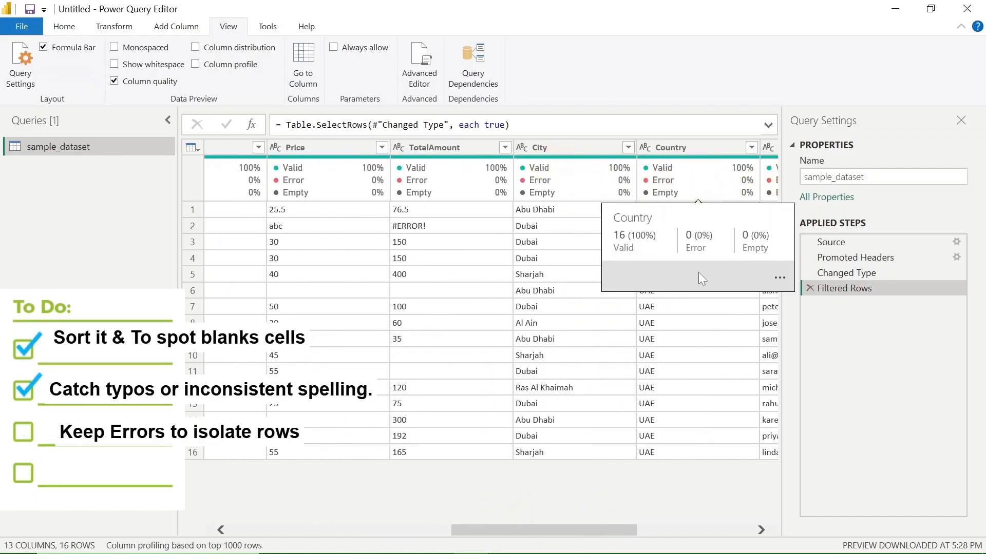
pyautogui.moveTo(577, 528); pyautogui.dragTo(696, 531)
pyautogui.moveTo(737, 195)
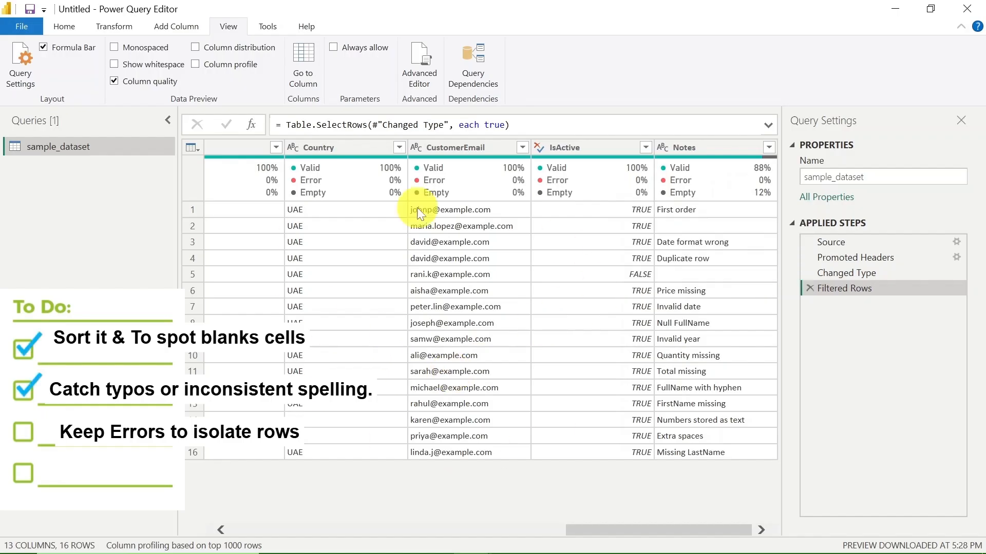
pyautogui.moveTo(651, 522)
pyautogui.mouseDown()
pyautogui.moveTo(613, 534)
pyautogui.moveTo(320, 514)
pyautogui.moveTo(245, 519)
pyautogui.mouseUp()
pyautogui.click(255, 150)
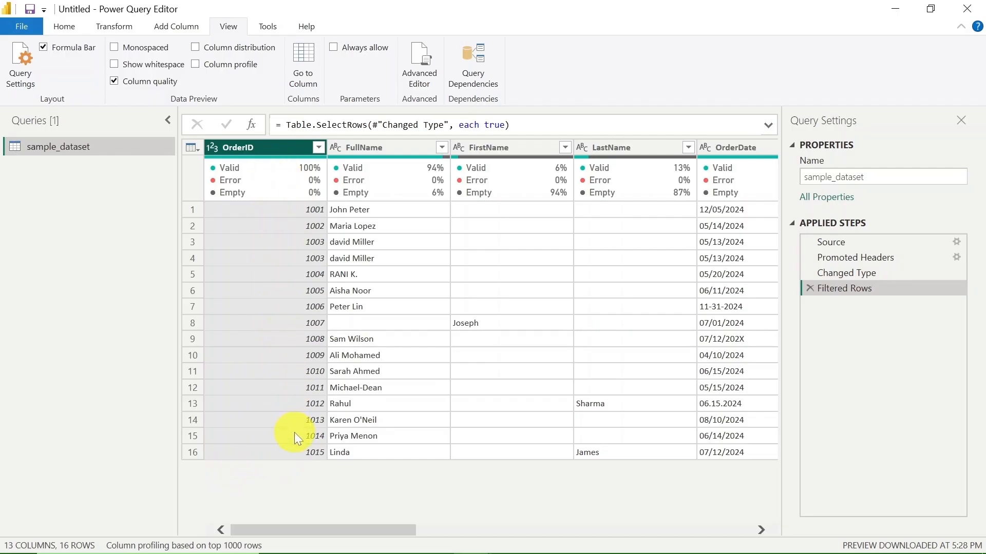
pyautogui.click(60, 26)
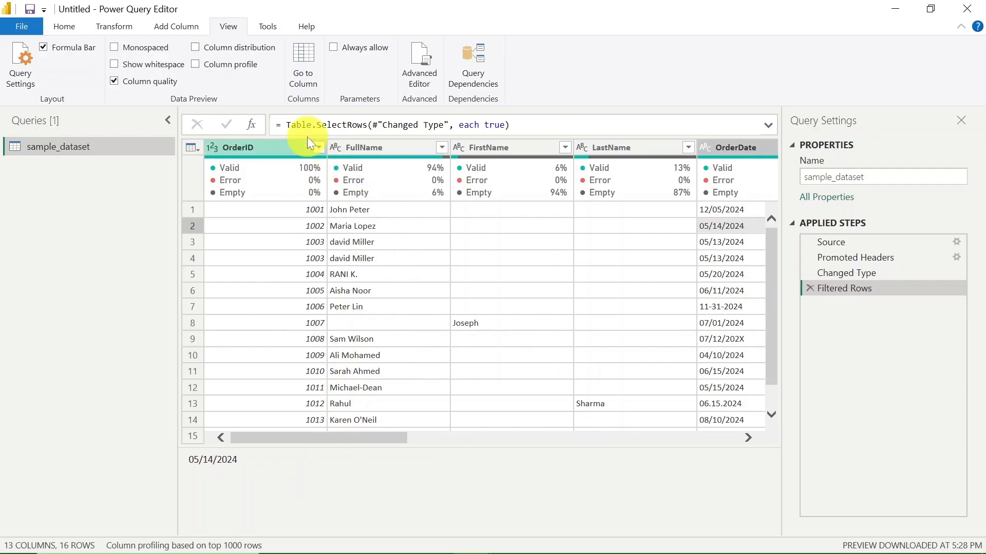
# Step: Review the filter values of the OrderID column with every value kept selected
pyautogui.click(280, 147)
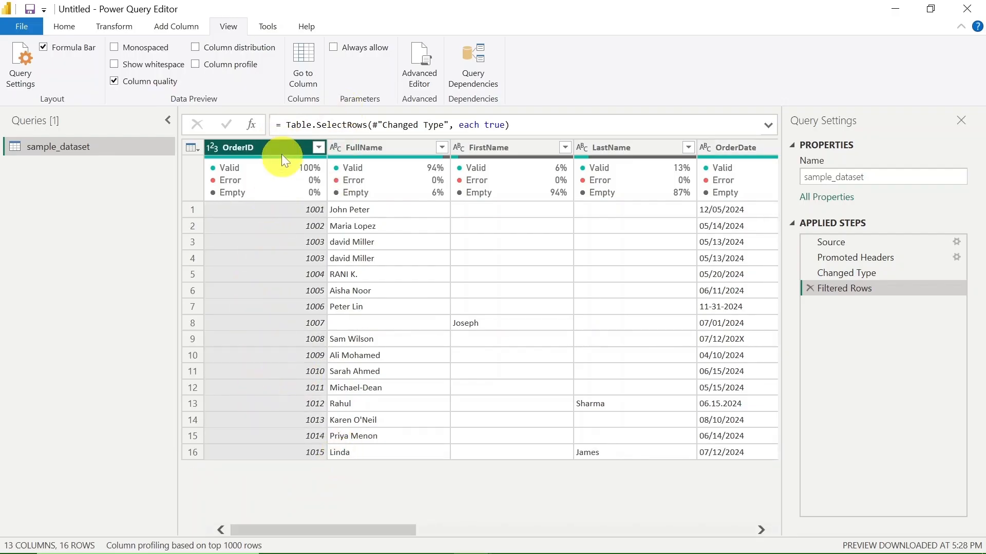
pyautogui.click(319, 147)
pyautogui.scroll(-1, 166, 394)
pyautogui.scroll(1, 168, 394)
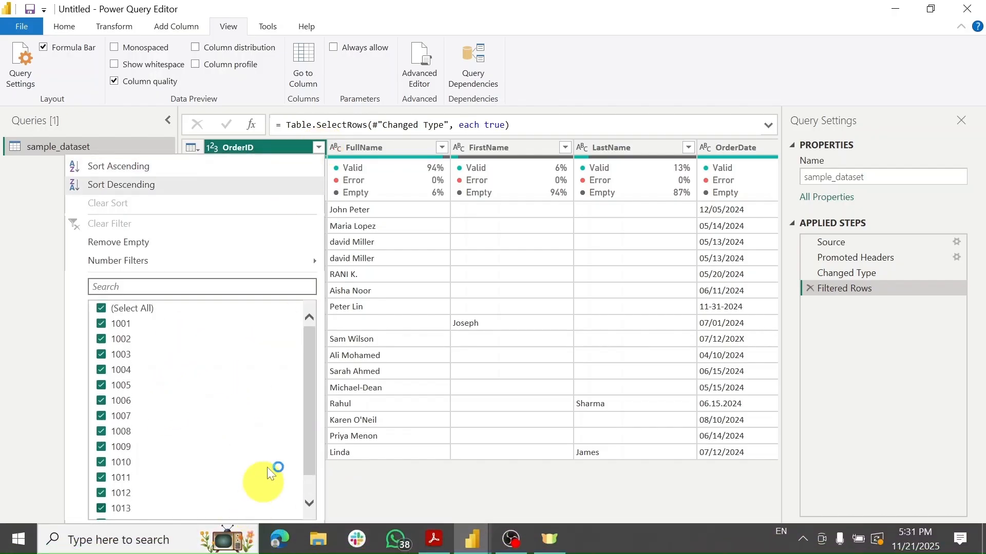
pyautogui.click(239, 533)
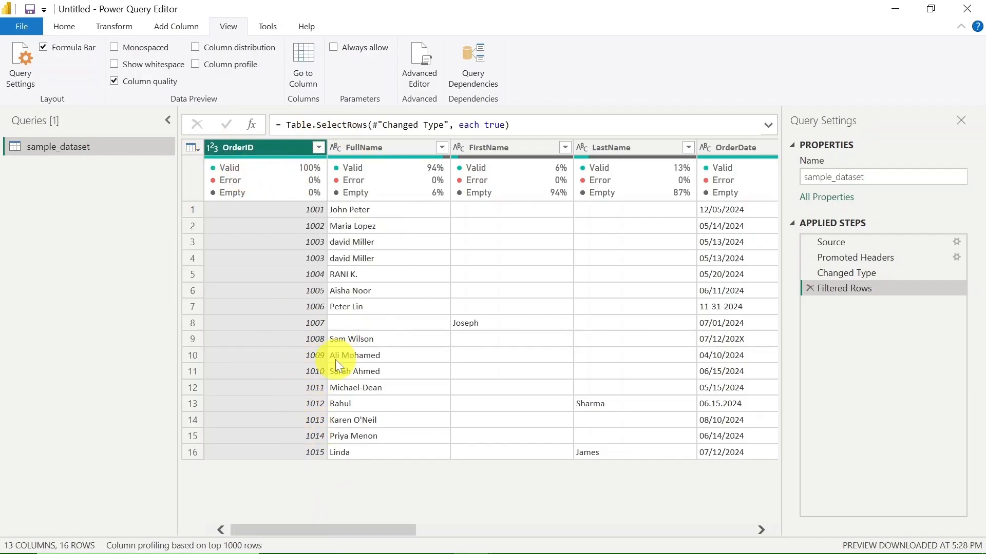
pyautogui.click(317, 147)
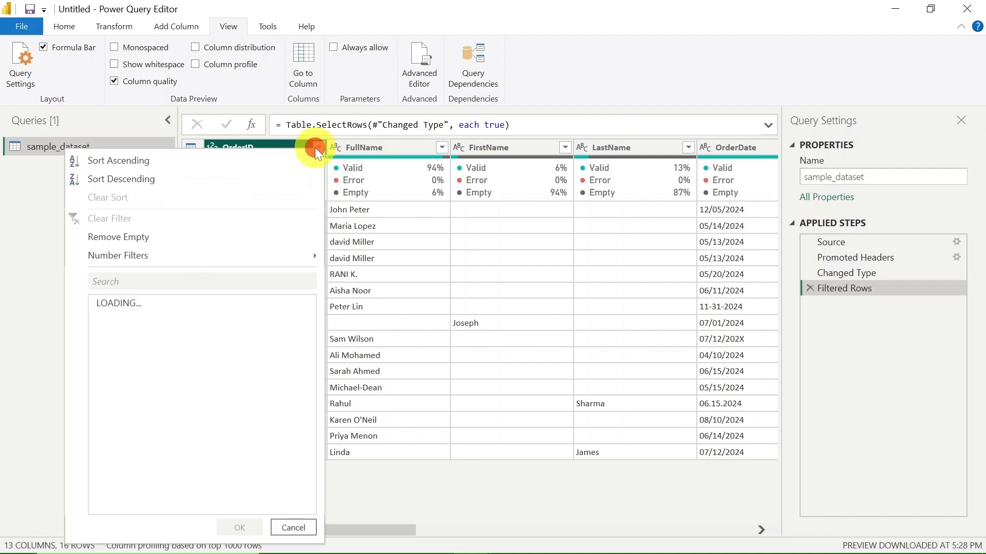
pyautogui.click(316, 148)
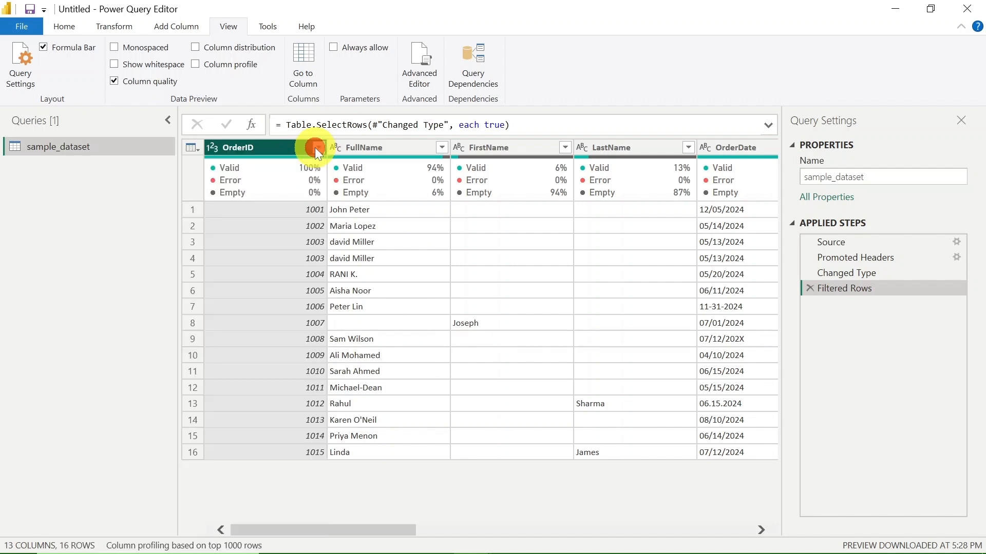
# Step: Remove the duplicate rows based on the OrderID column
pyautogui.rightClick(285, 148)
pyautogui.click(368, 240)
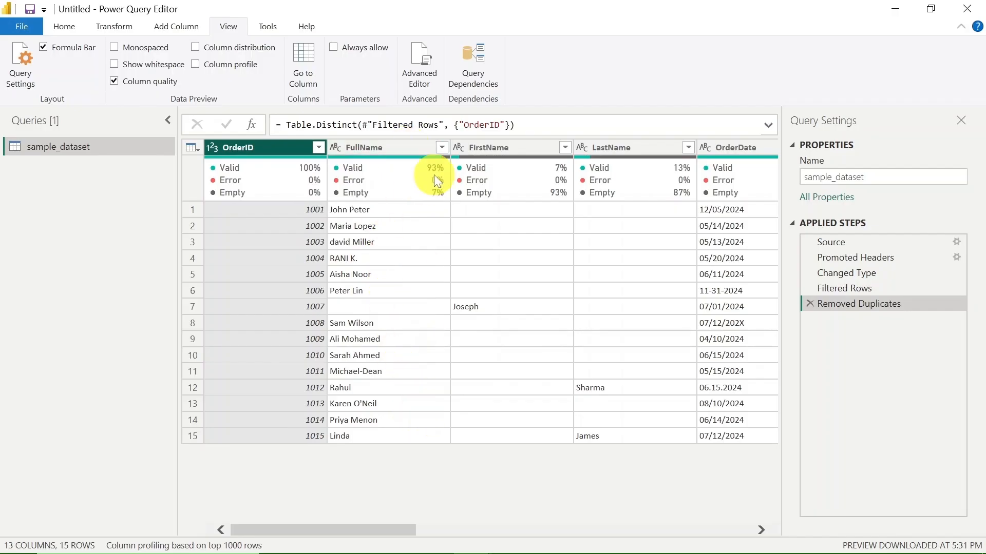
pyautogui.moveTo(434, 176)
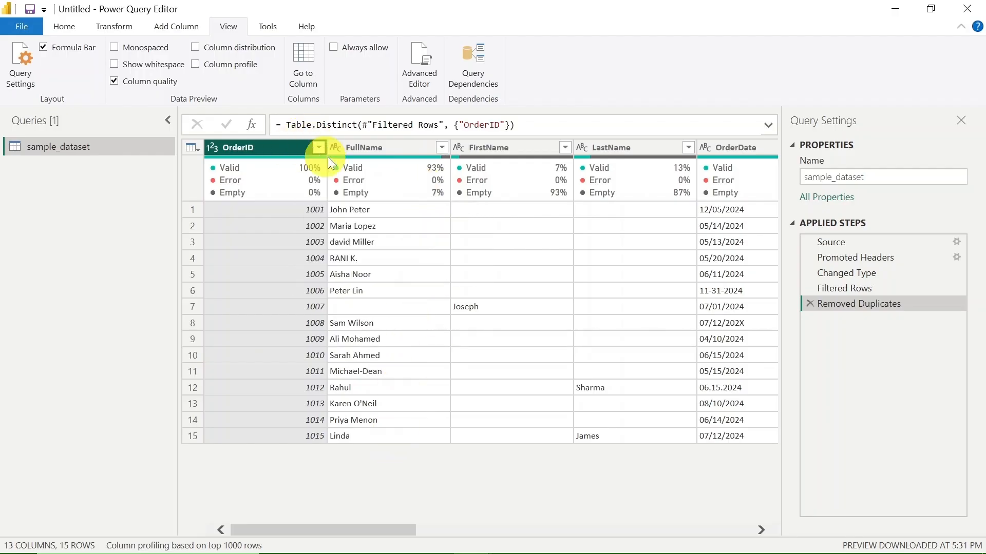
# Step: Merge the FullName, FirstName and LastName columns into one column named Full Name, using Space as the separator
pyautogui.click(359, 153)
pyautogui.click(506, 142)
pyautogui.click(614, 148)
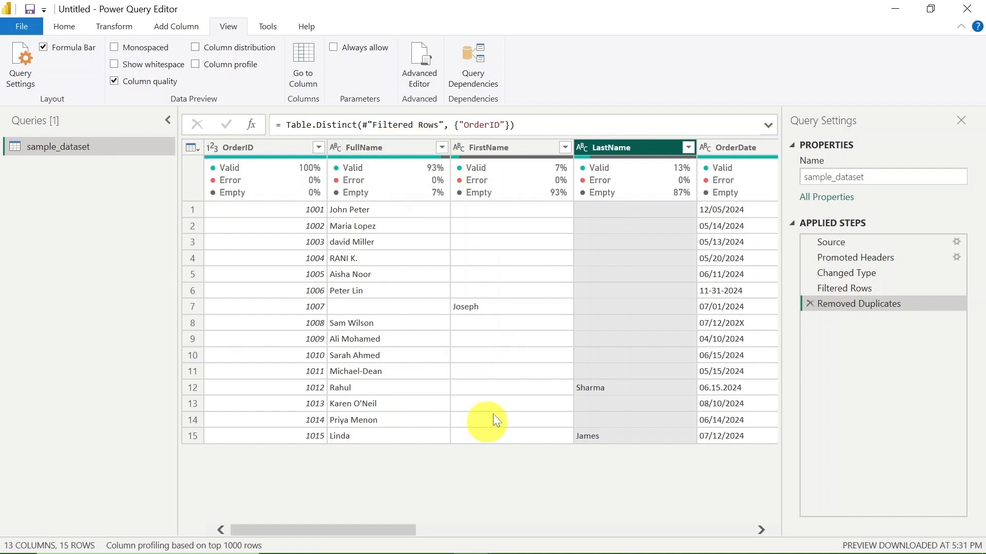
pyautogui.click(375, 149)
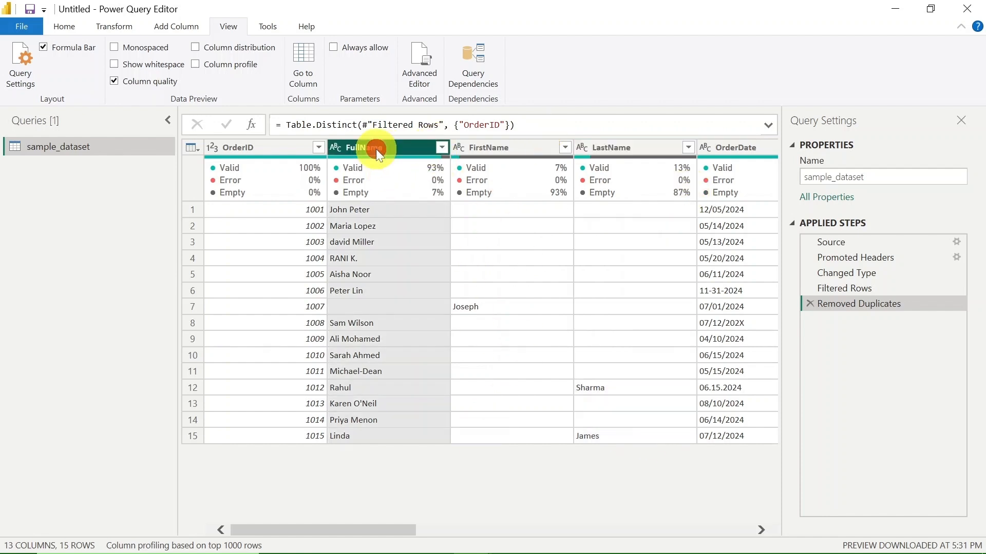
pyautogui.keyDown('ctrl'); pyautogui.click(523, 151); pyautogui.keyUp('ctrl')
pyautogui.keyDown('ctrl'); pyautogui.click(622, 152); pyautogui.keyUp('ctrl')
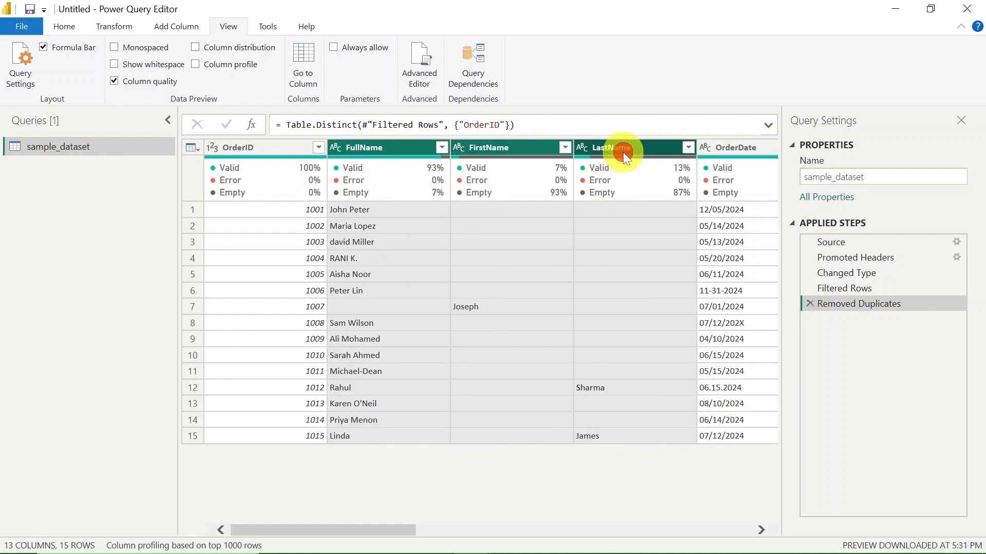
pyautogui.click(123, 26)
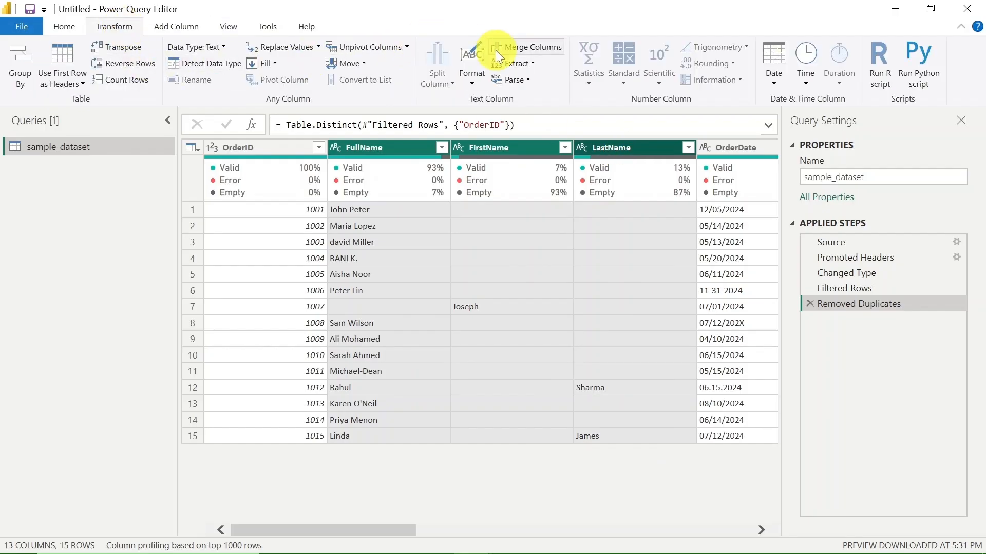
pyautogui.click(524, 50)
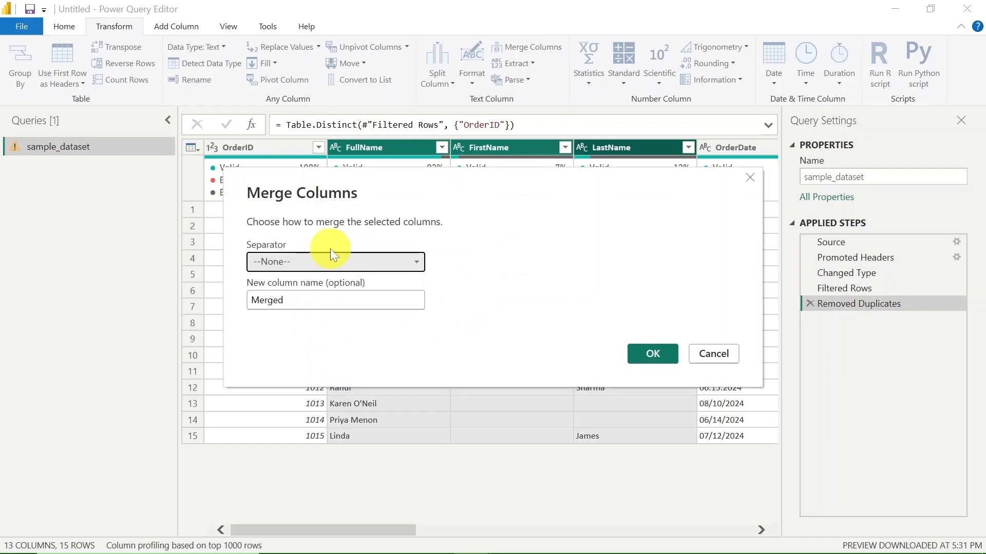
pyautogui.click(417, 262)
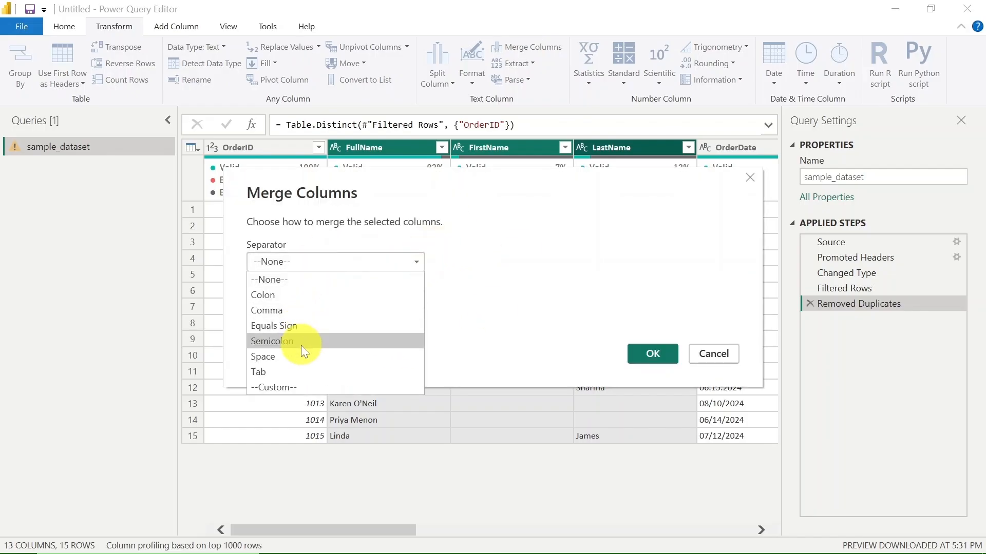
pyautogui.click(303, 357)
pyautogui.click(301, 301)
pyautogui.press('BackSpace')
pyautogui.press('BackSpace')
pyautogui.press('BackSpace')
pyautogui.press('BackSpace')
pyautogui.press('BackSpace')
pyautogui.press('BackSpace')
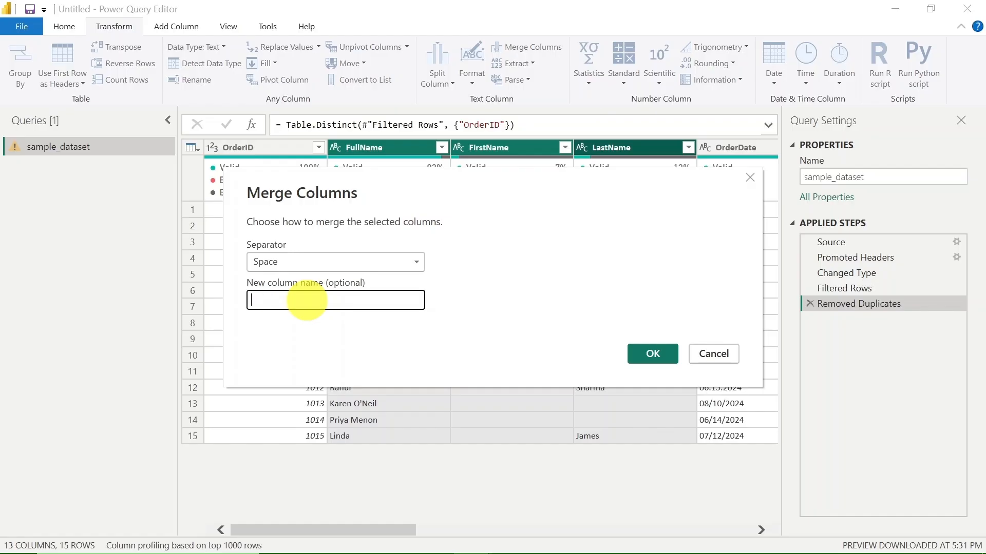
pyautogui.write('Full Name')
pyautogui.click(669, 360)
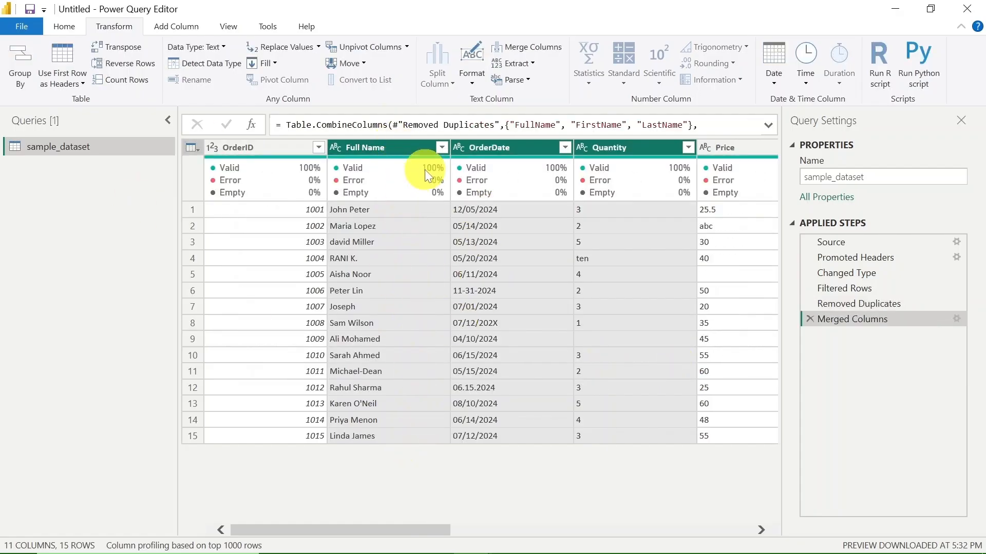
pyautogui.moveTo(432, 174)
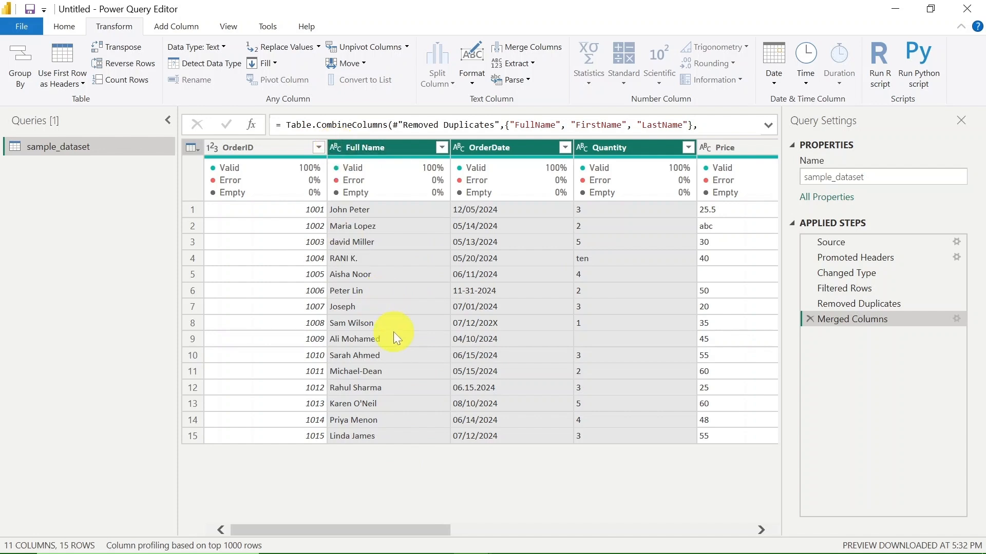
# Step: Change the data type of the OrderDate column to Date
pyautogui.click(505, 143)
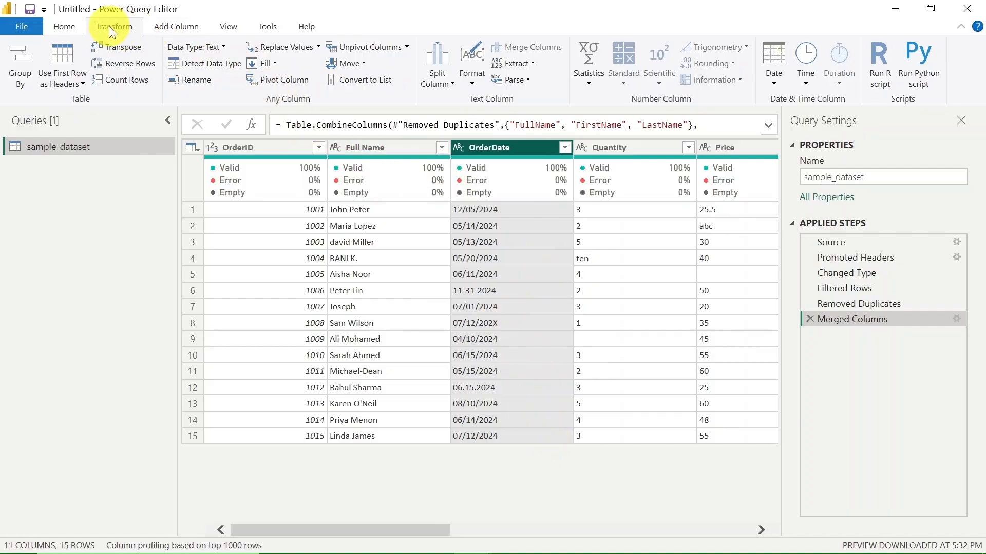
pyautogui.click(217, 47)
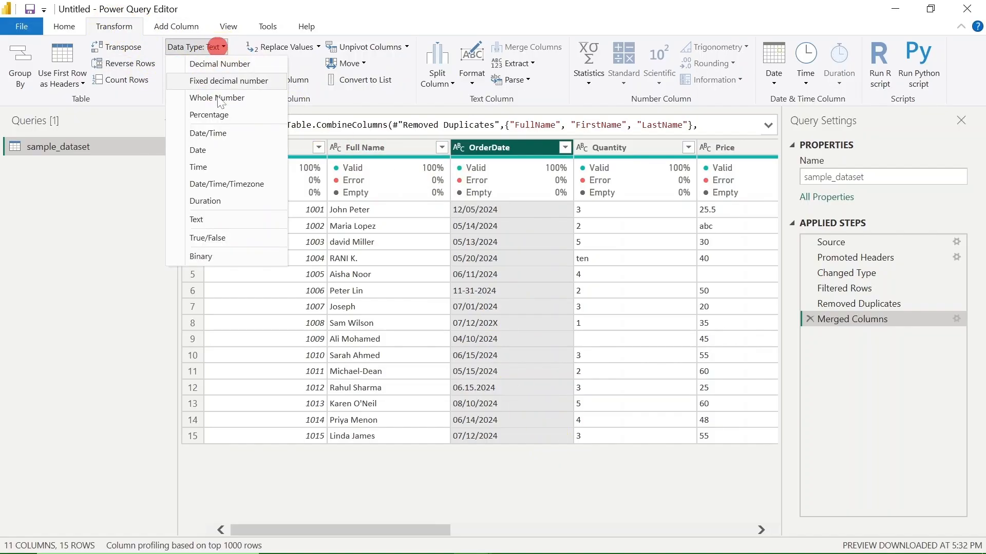
pyautogui.click(205, 151)
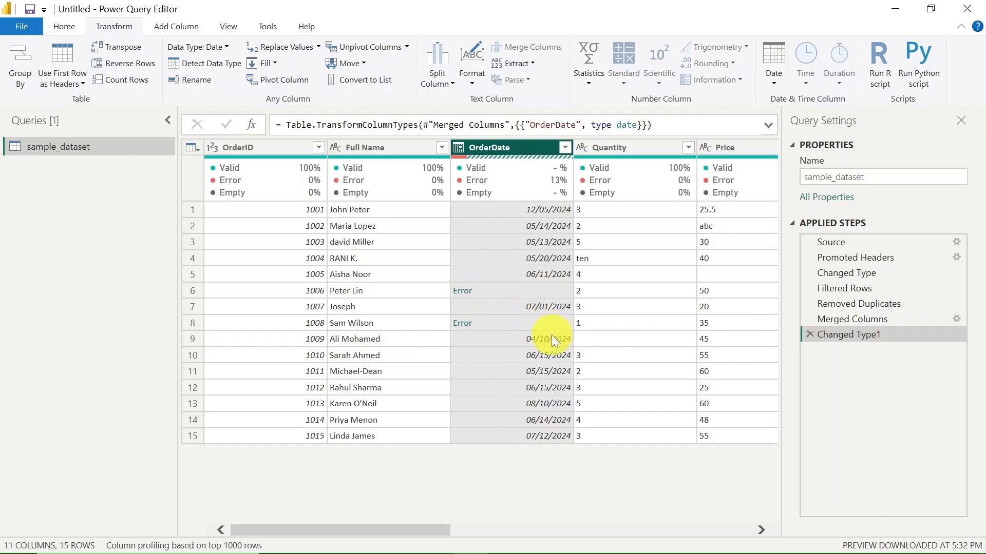
# Step: Inspect the error details of the failing OrderDate cells for orders 1006 and 1008, discarding the drill-down step
pyautogui.click(468, 291)
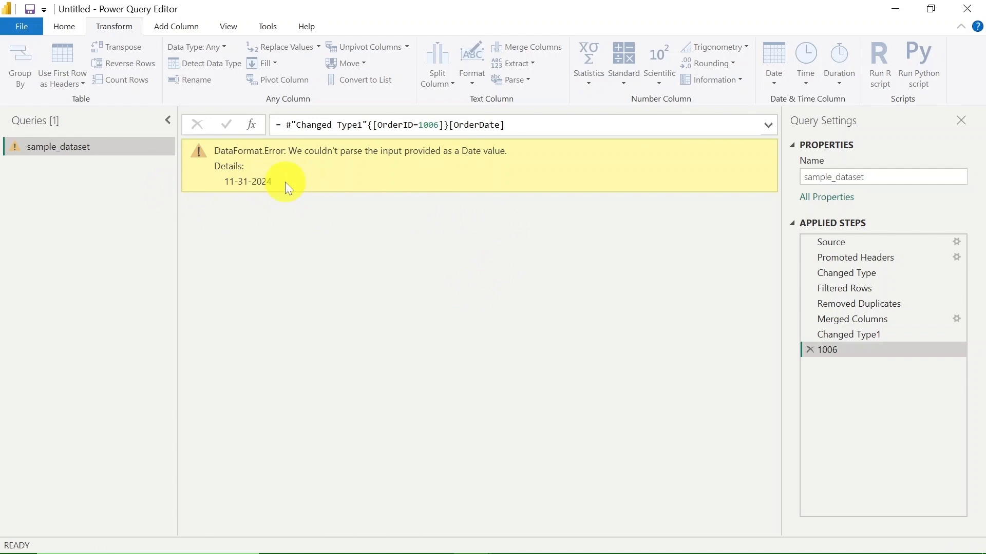
pyautogui.click(808, 350)
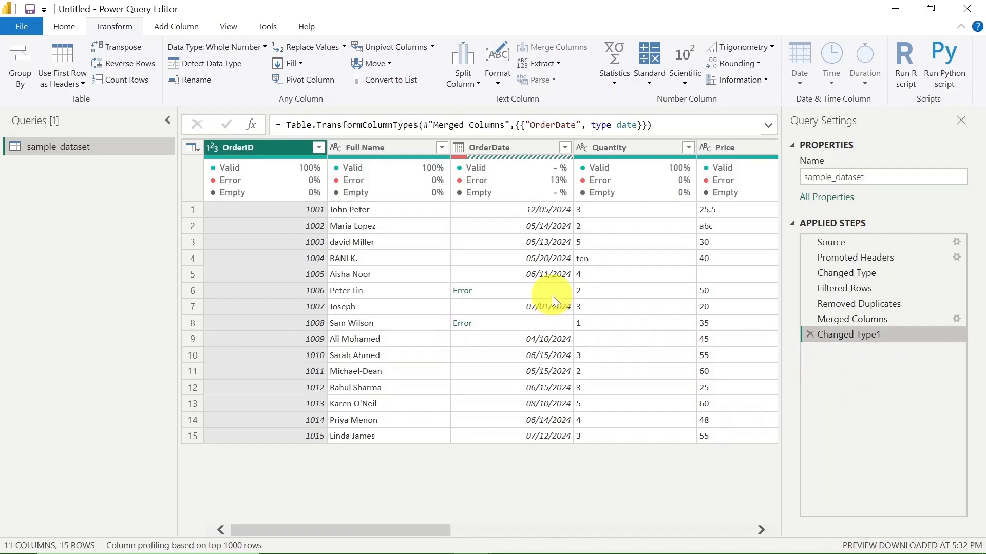
pyautogui.click(555, 290)
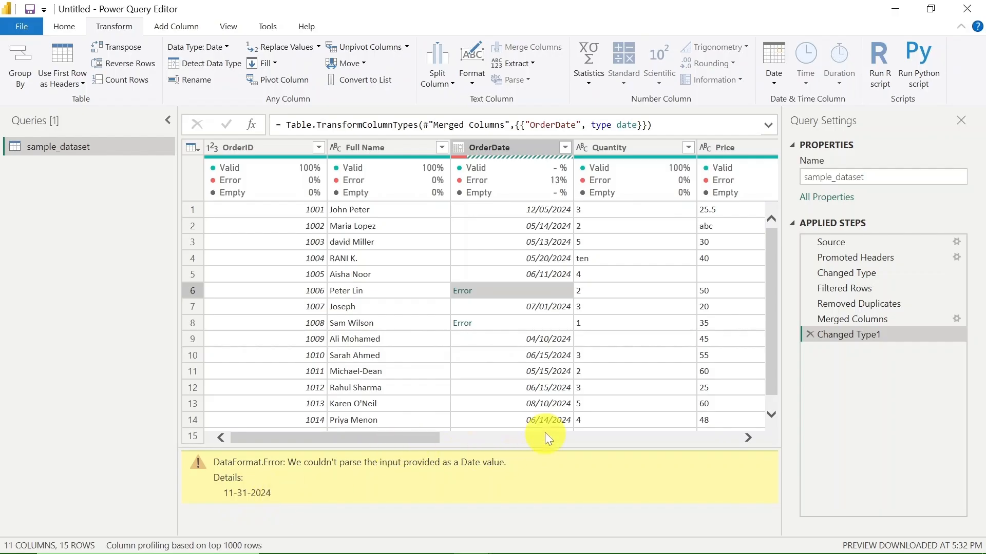
pyautogui.click(560, 324)
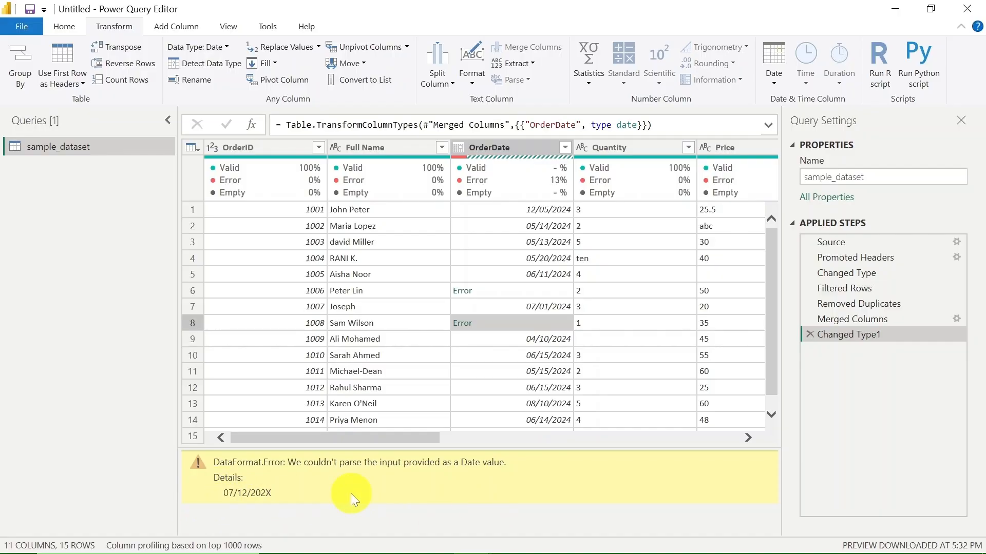
# Step: Remove the rows that contain errors in the OrderDate column
pyautogui.click(523, 146)
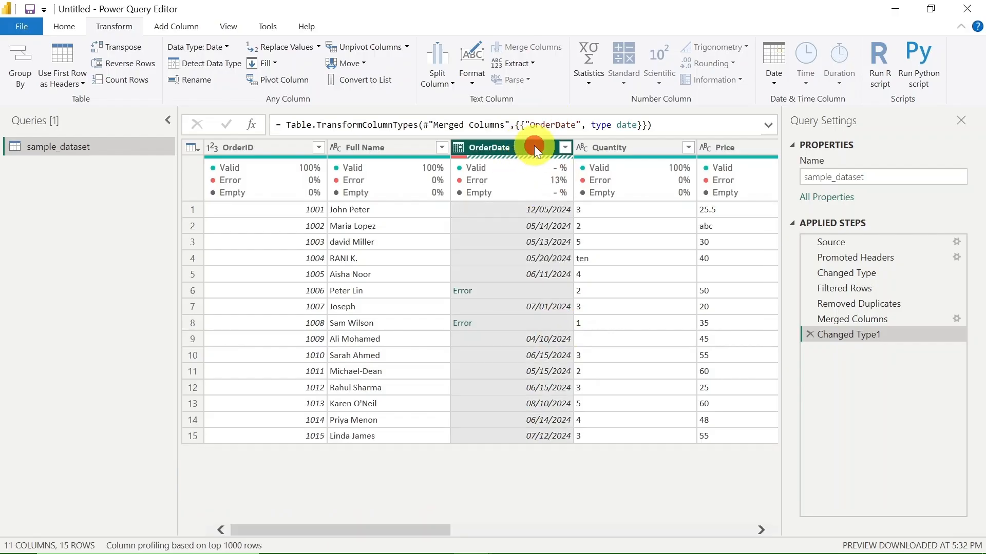
pyautogui.rightClick(533, 146)
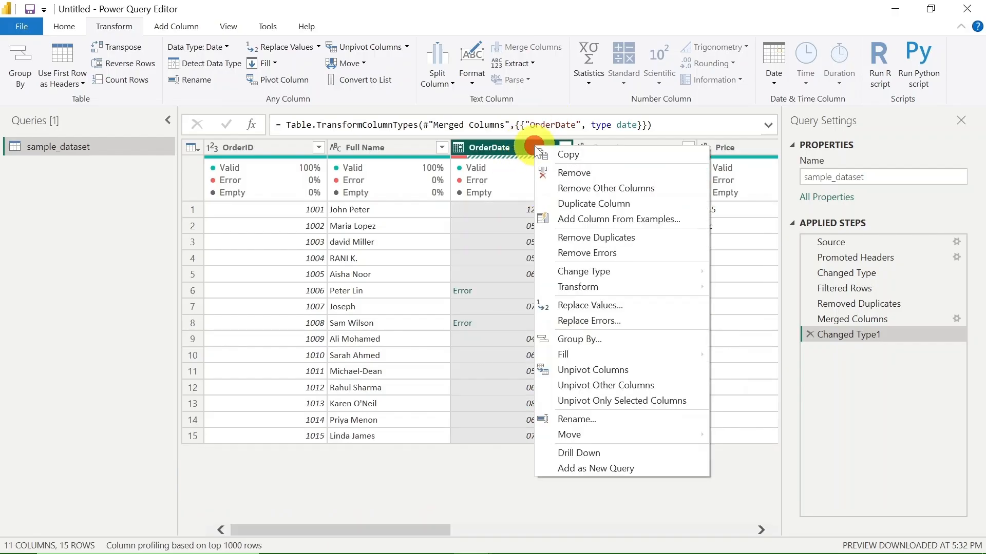
pyautogui.click(584, 253)
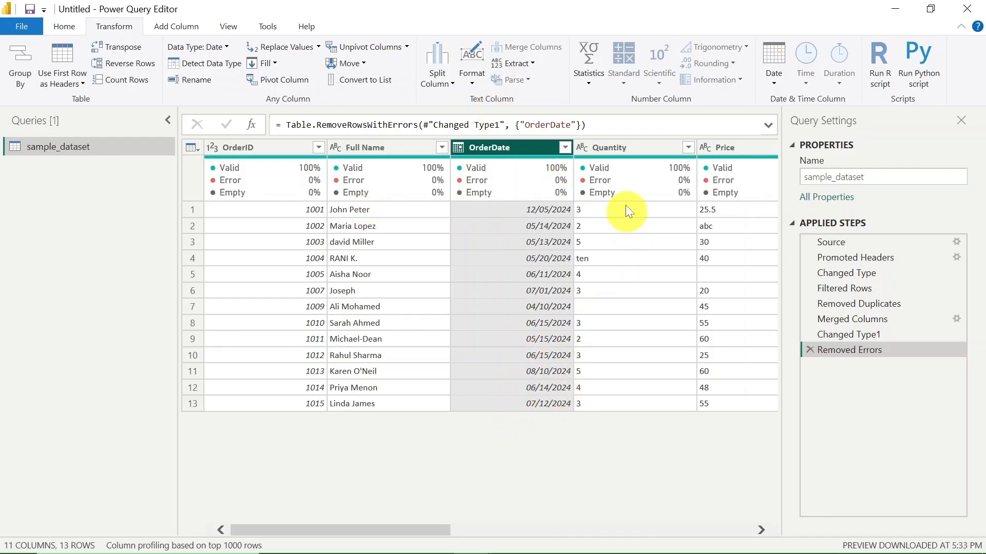
# Step: Replace the value "ten" with 10 in the Quantity column
pyautogui.click(619, 148)
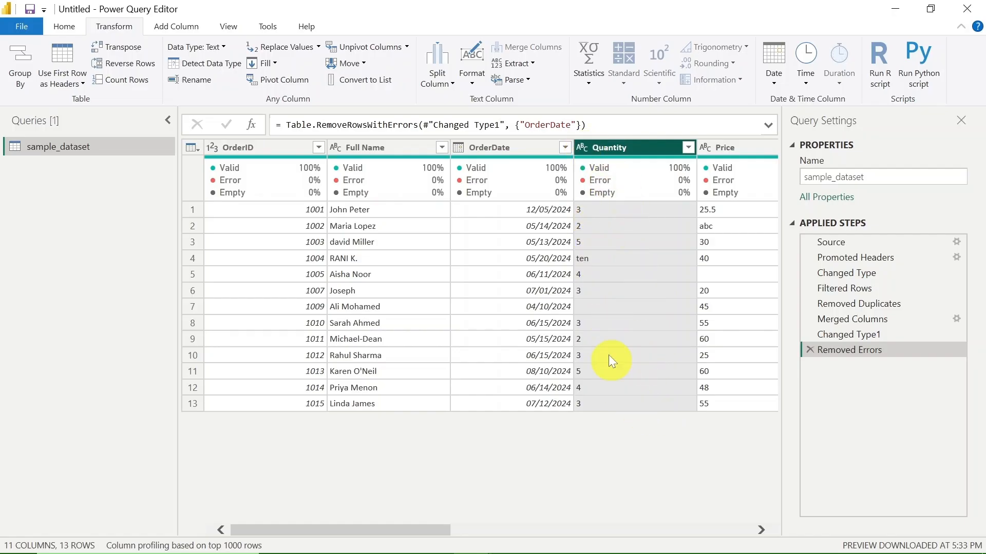
pyautogui.click(596, 256)
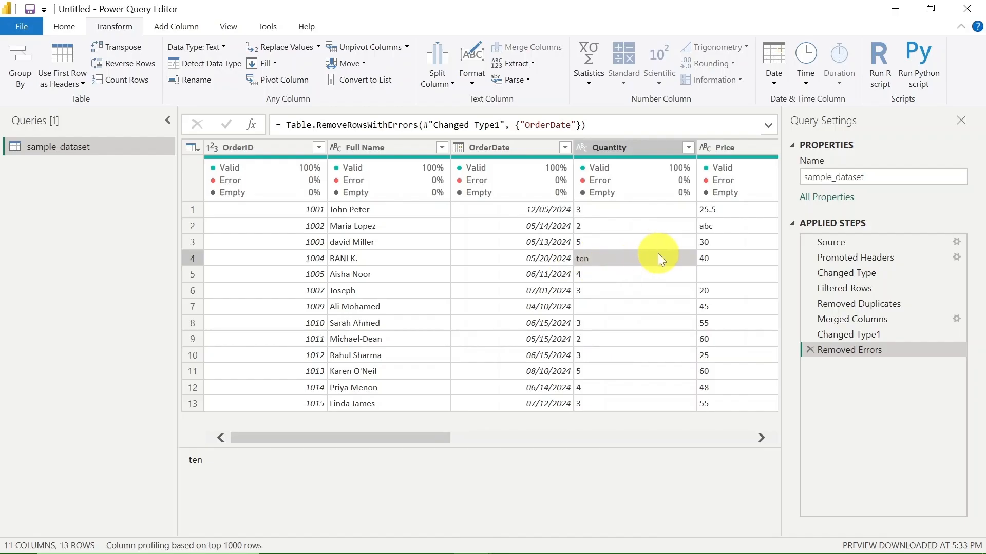
pyautogui.rightClick(657, 254)
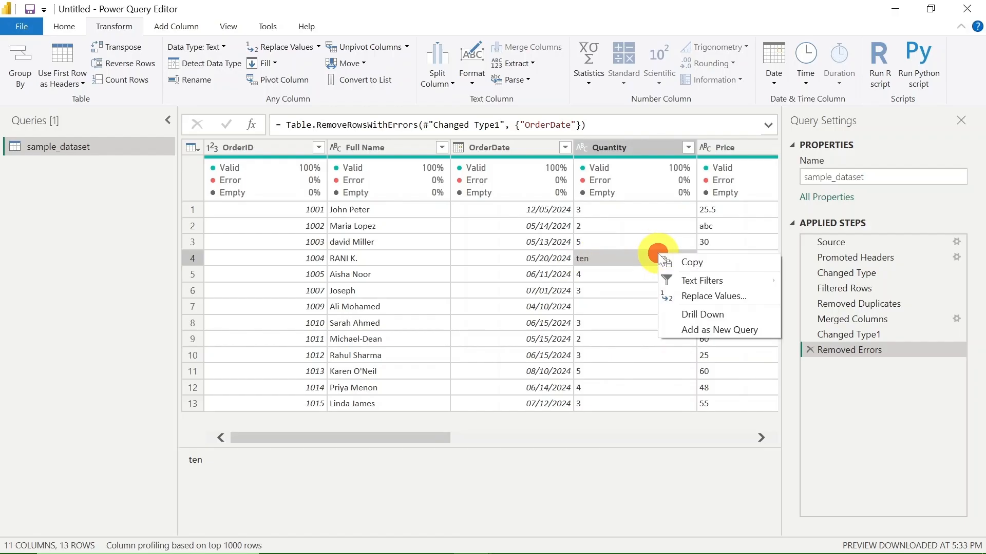
pyautogui.click(689, 297)
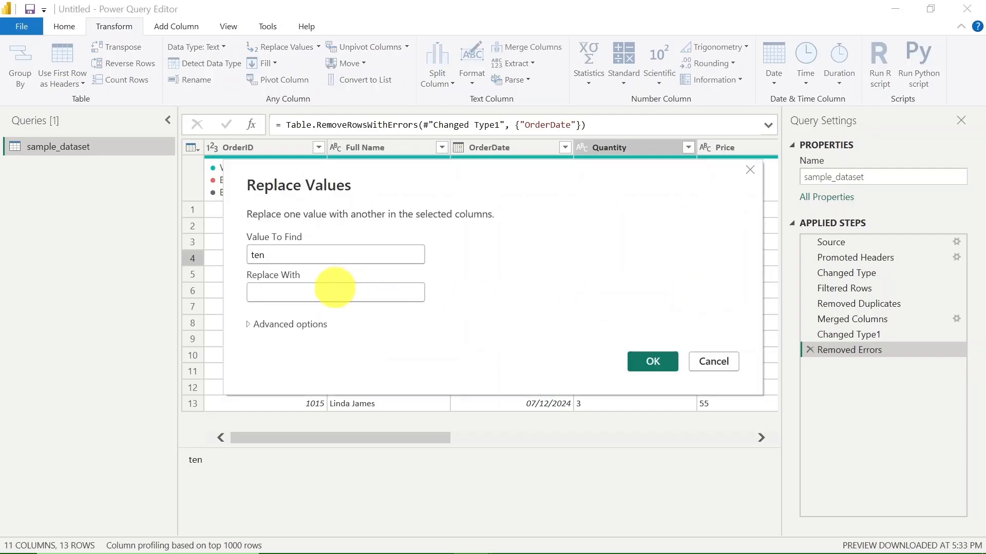
pyautogui.click(334, 292)
pyautogui.write('10')
pyautogui.click(657, 360)
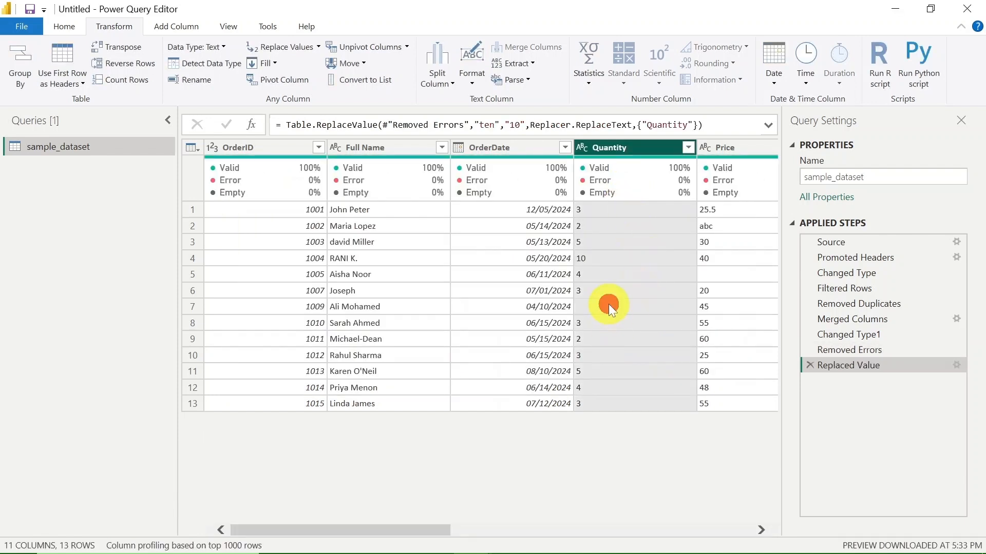
# Step: Replace the blank value in the Quantity column with 0 and set the column's data type to Whole Number
pyautogui.click(609, 304)
pyautogui.rightClick(608, 304)
pyautogui.click(663, 347)
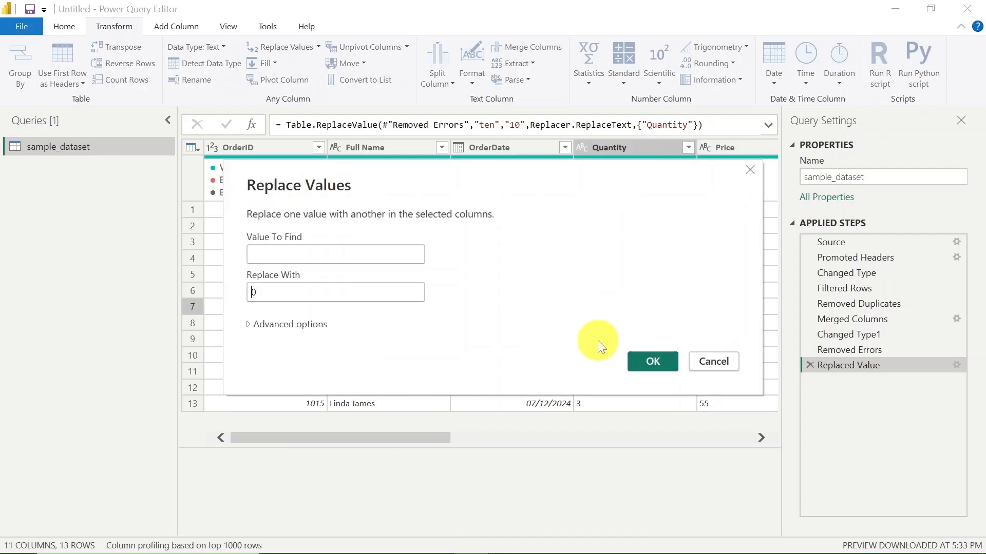
pyautogui.press('Tab')
pyautogui.write('0')
pyautogui.click(656, 360)
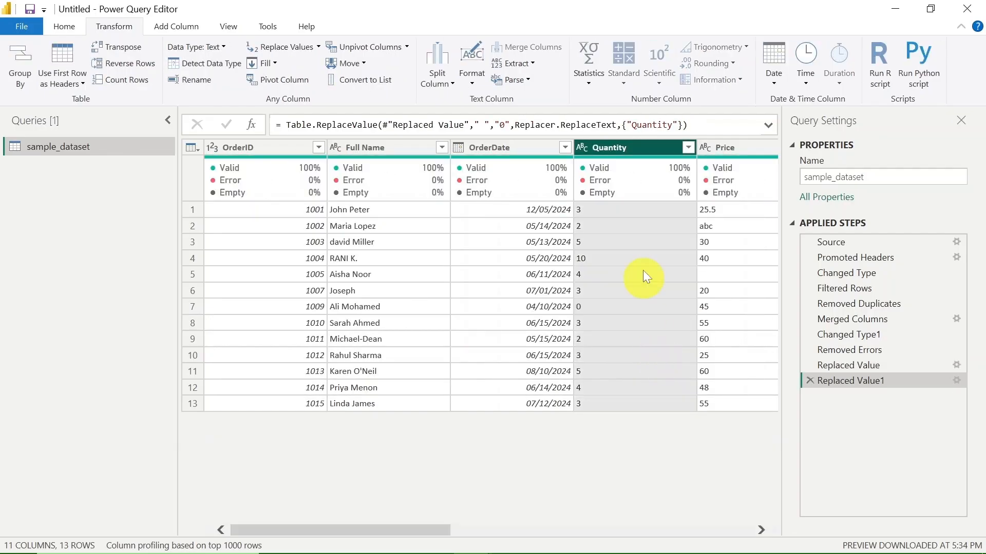
pyautogui.click(197, 46)
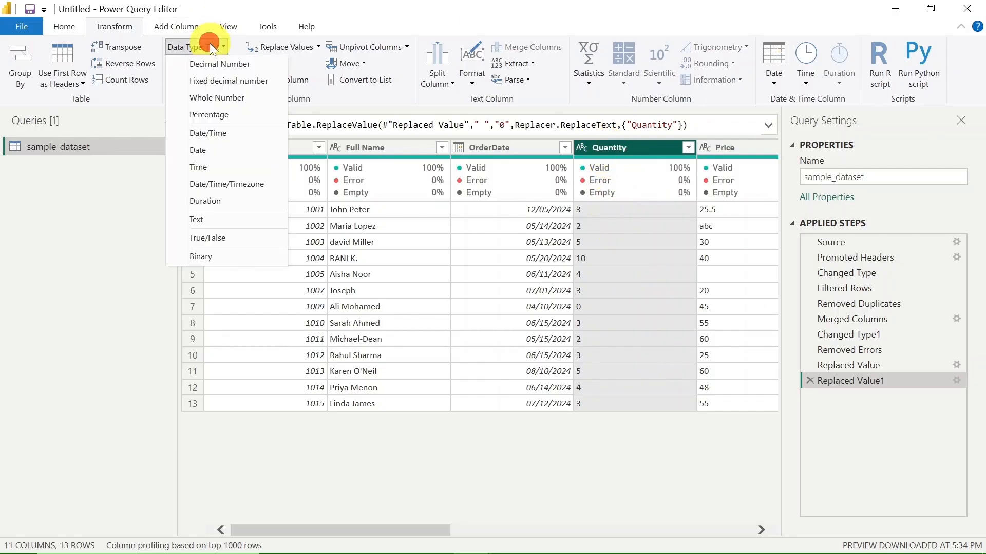
pyautogui.click(217, 99)
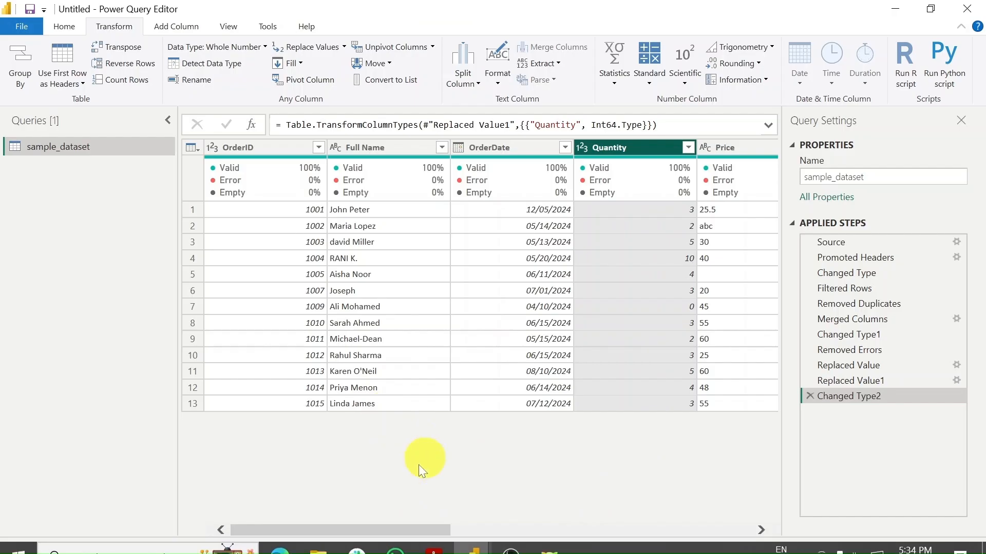
# Step: Sort the table by the Price column in ascending order
pyautogui.moveTo(407, 526); pyautogui.dragTo(553, 524)
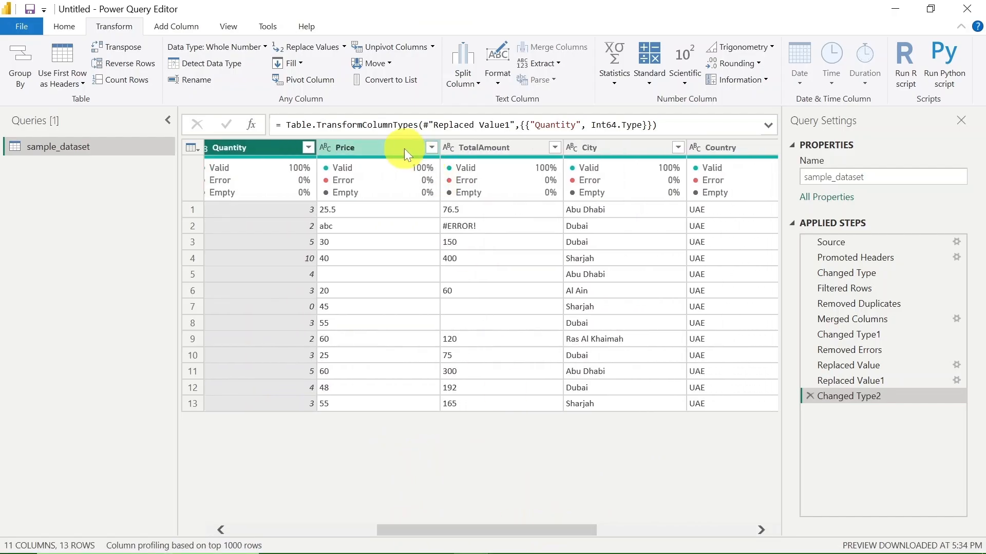
pyautogui.click(404, 149)
pyautogui.click(431, 146)
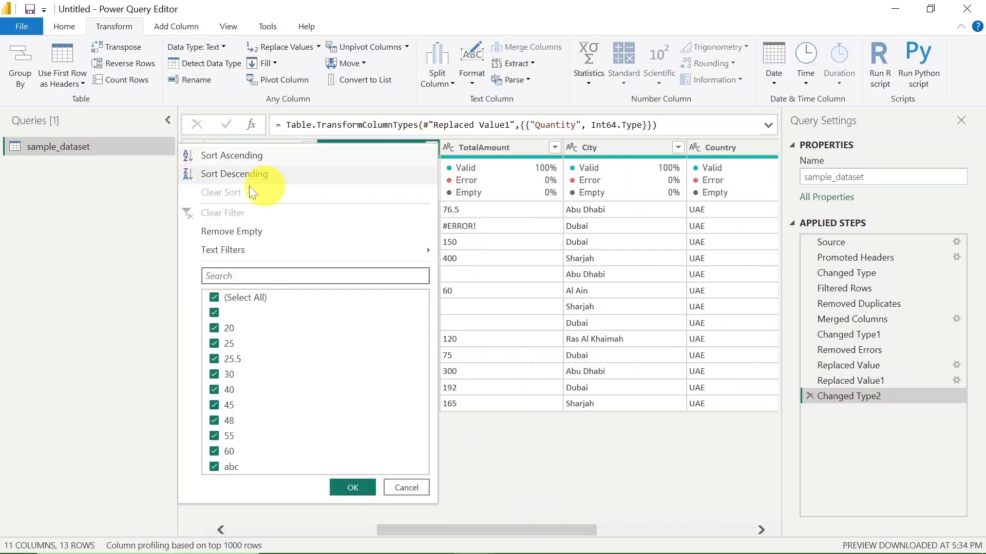
pyautogui.click(232, 155)
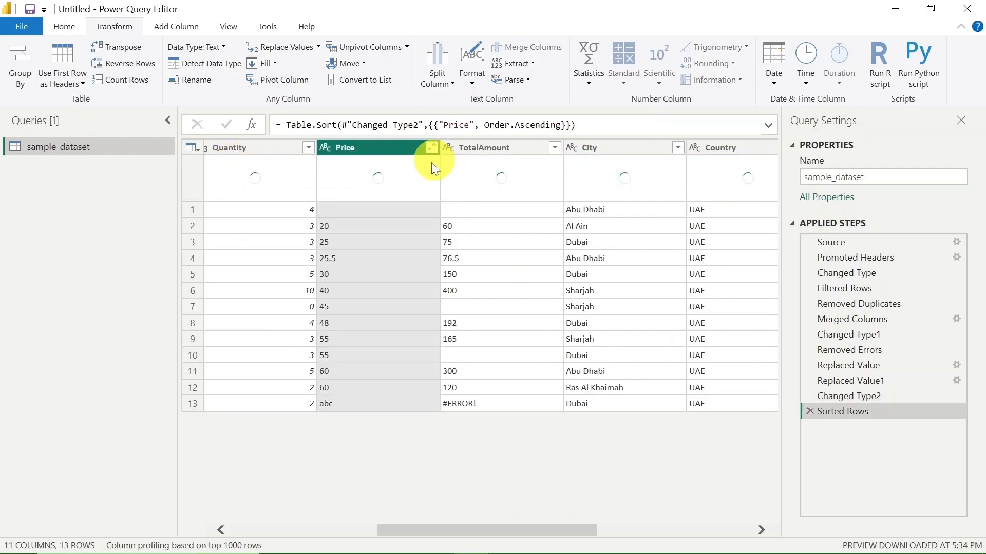
# Step: Replace the value "abc" with 0 in the Price column
pyautogui.click(357, 404)
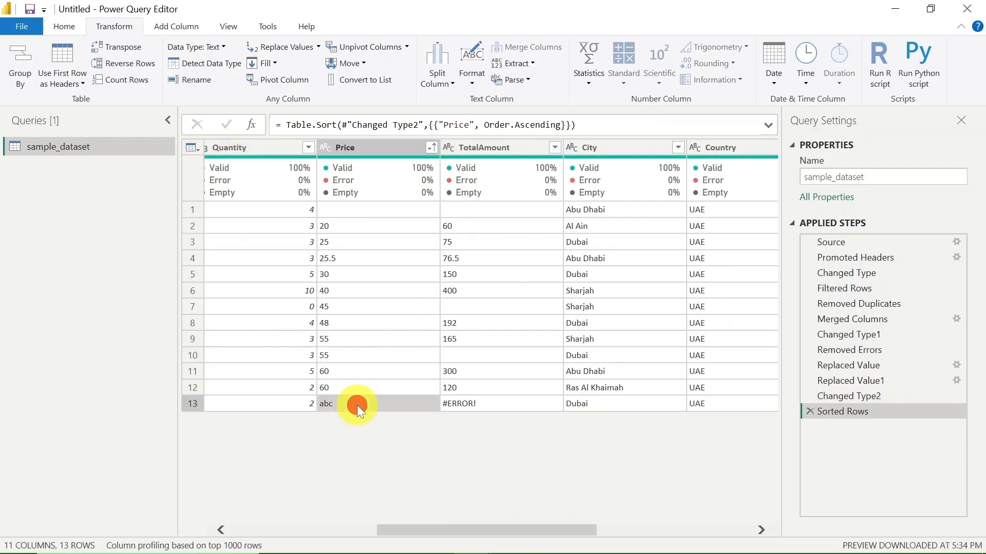
pyautogui.rightClick(387, 401)
pyautogui.click(444, 444)
pyautogui.write('0')
pyautogui.click(650, 359)
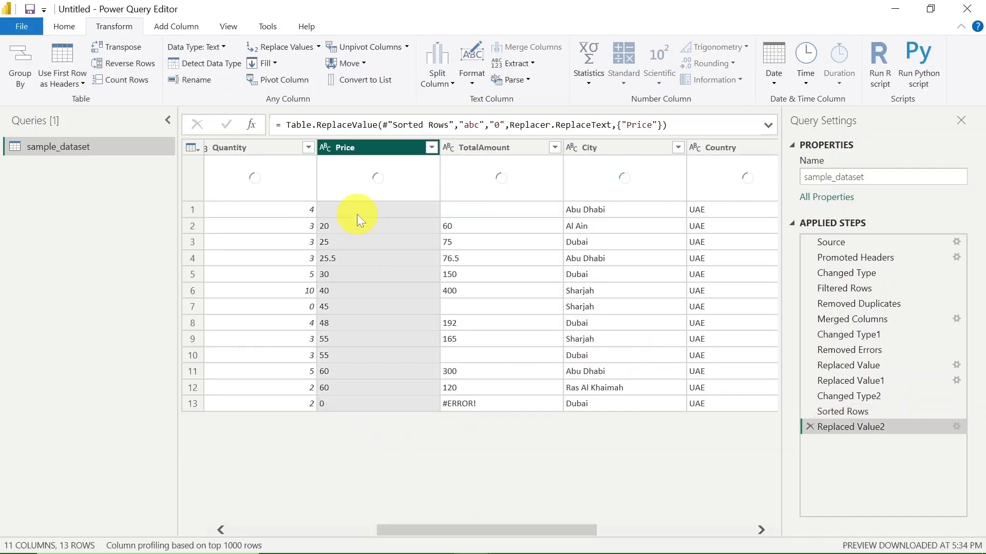
# Step: Set the Price column's data type to Fixed decimal number and replace its null value with 0
pyautogui.click(196, 47)
pyautogui.click(231, 79)
pyautogui.rightClick(418, 208)
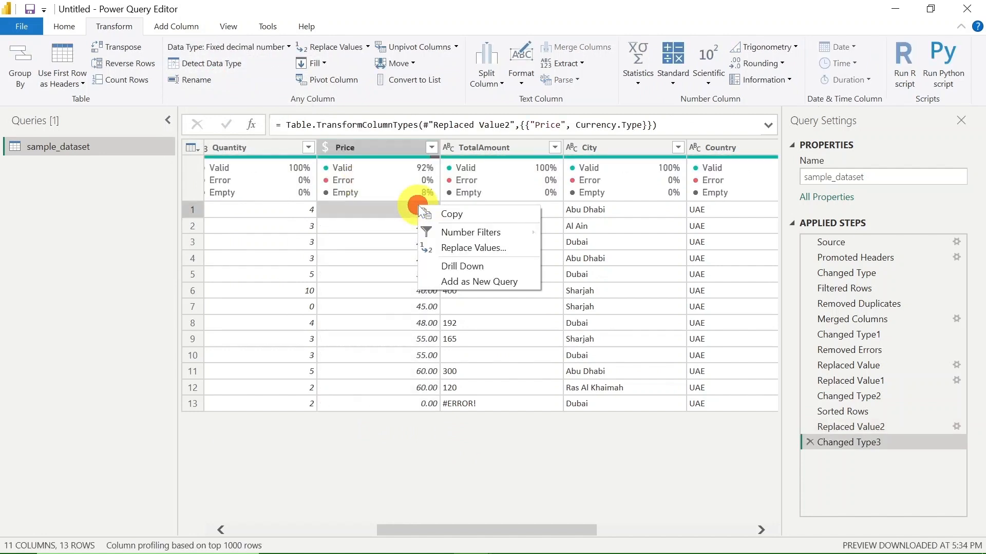
pyautogui.click(455, 254)
pyautogui.write('0')
pyautogui.click(651, 347)
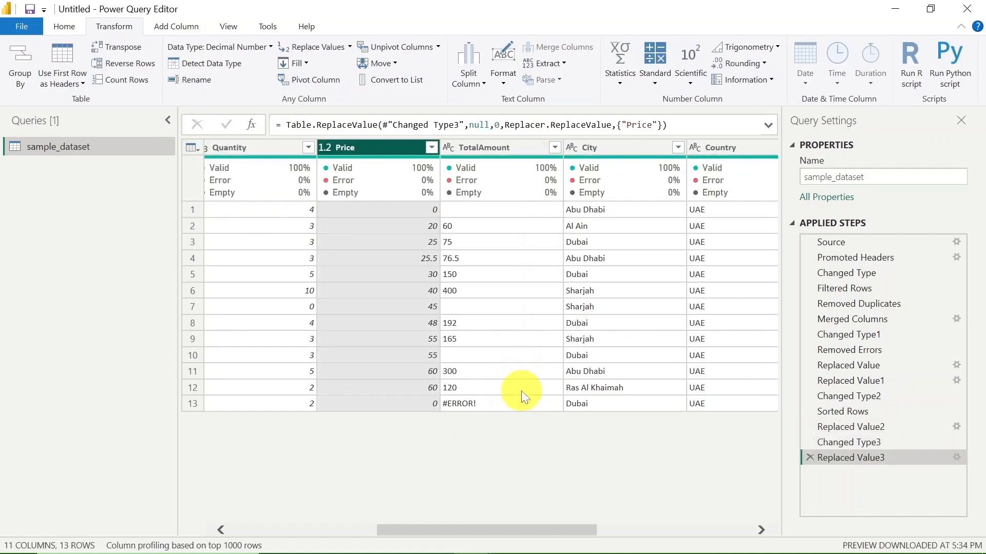
# Step: Replace the "#ERROR!" value with 0 in the TotalAmount column
pyautogui.click(512, 147)
pyautogui.rightClick(473, 403)
pyautogui.click(521, 447)
pyautogui.write('0')
pyautogui.click(657, 360)
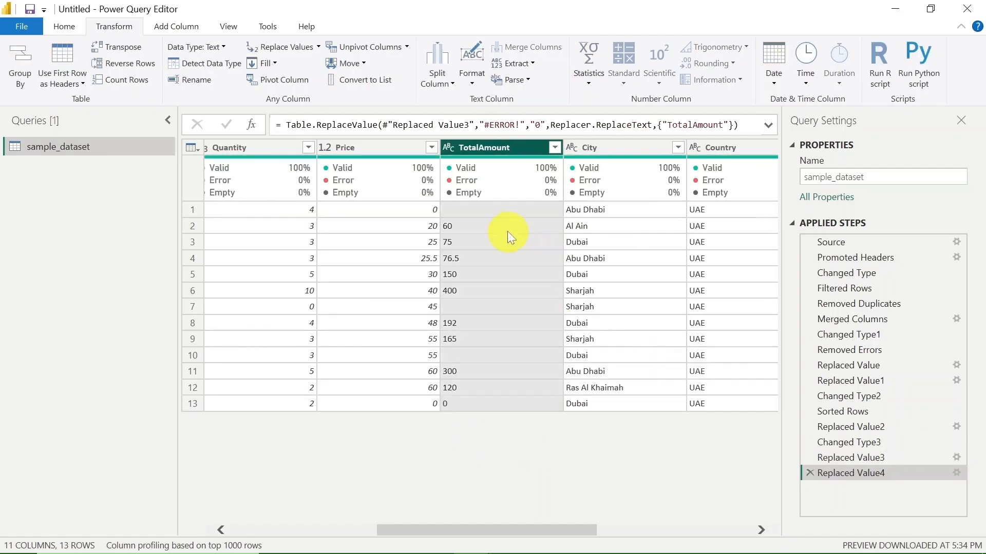
# Step: Set the TotalAmount column's data type to Fixed decimal number and replace its null values with 0
pyautogui.click(206, 47)
pyautogui.click(206, 79)
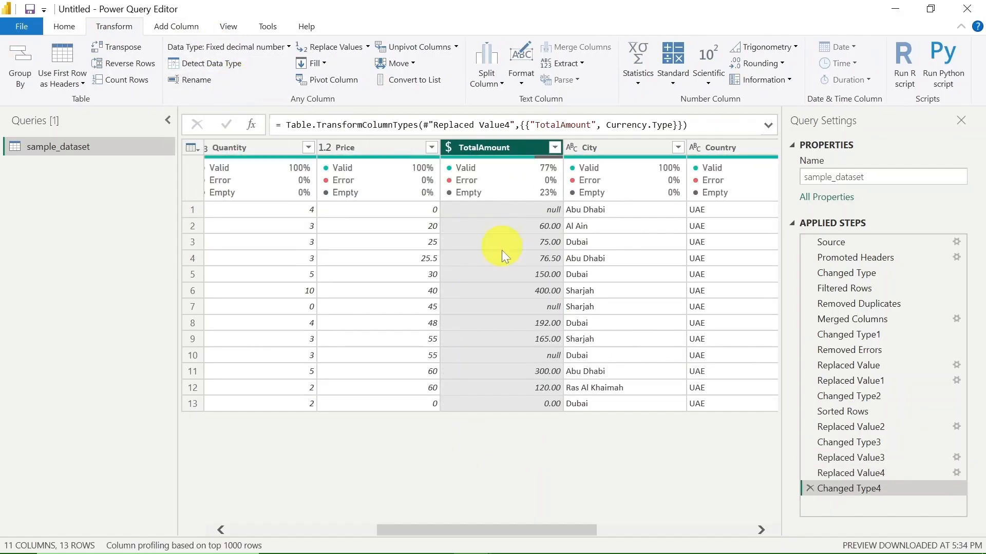
pyautogui.rightClick(539, 209)
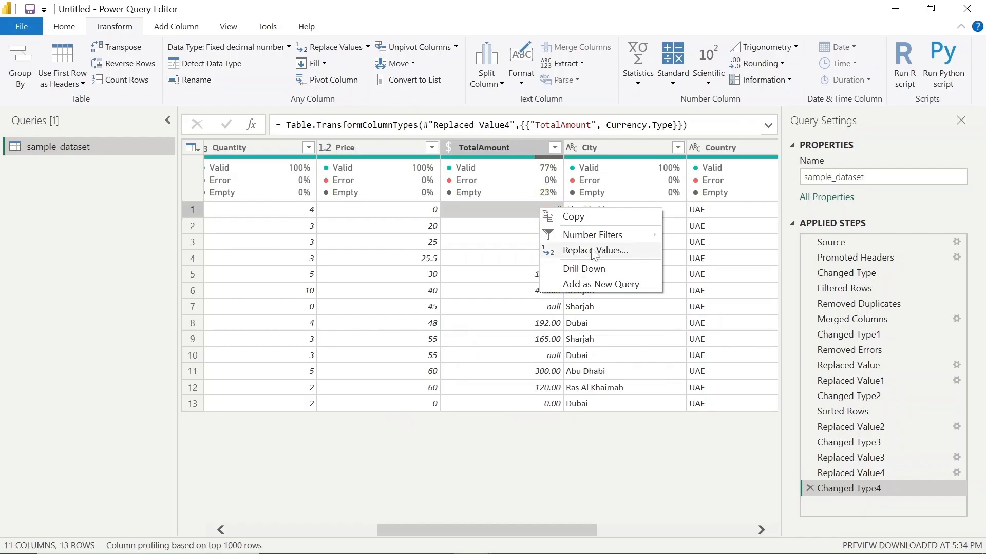
pyautogui.click(516, 249)
pyautogui.write('0')
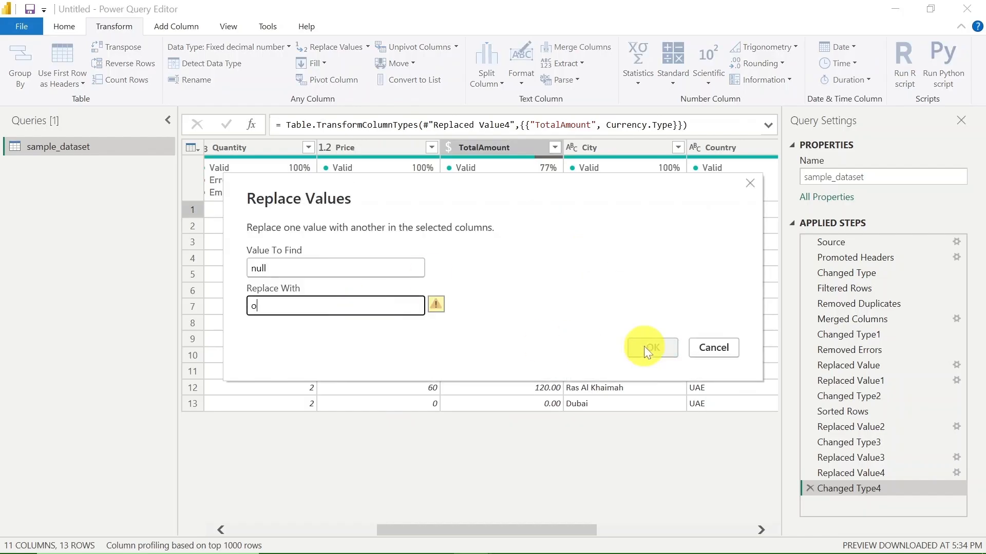
pyautogui.click(644, 346)
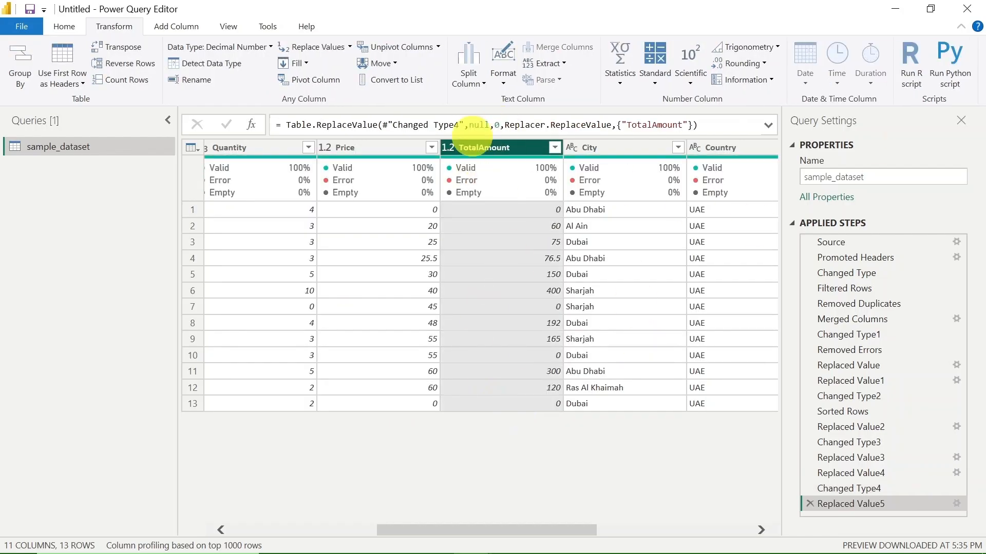
# Step: Remove the Notes column from the table
pyautogui.moveTo(561, 529); pyautogui.dragTo(629, 528)
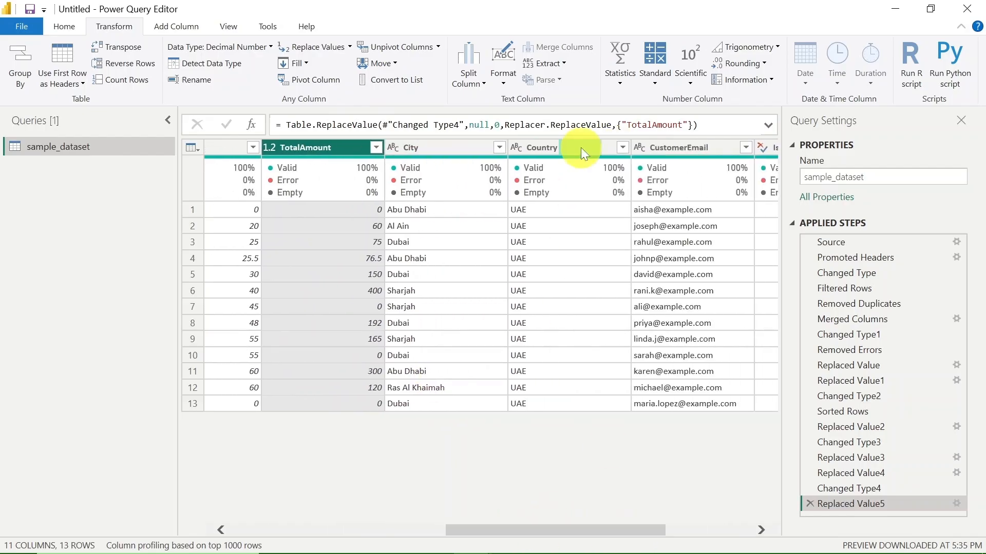
pyautogui.moveTo(567, 528); pyautogui.dragTo(639, 528)
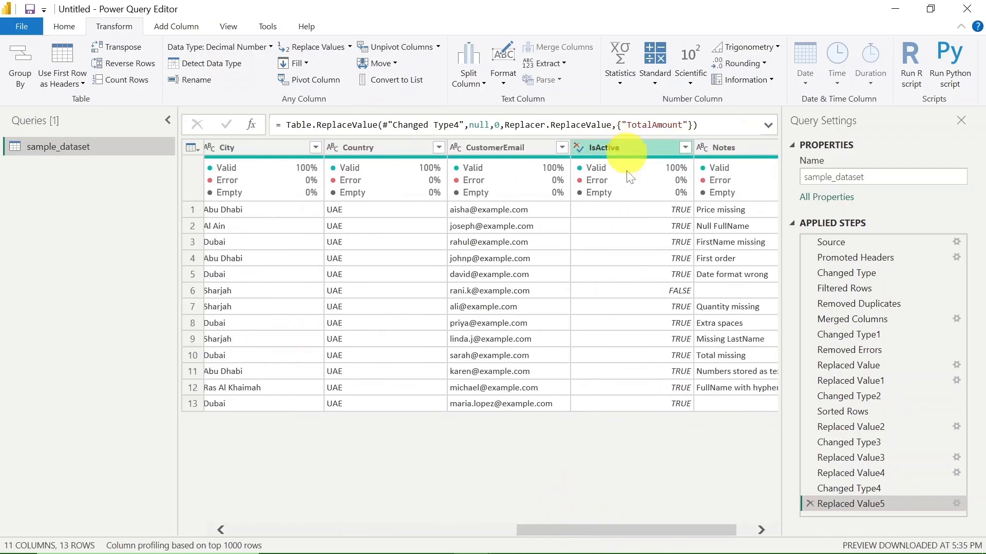
pyautogui.click(726, 147)
pyautogui.rightClick(721, 144)
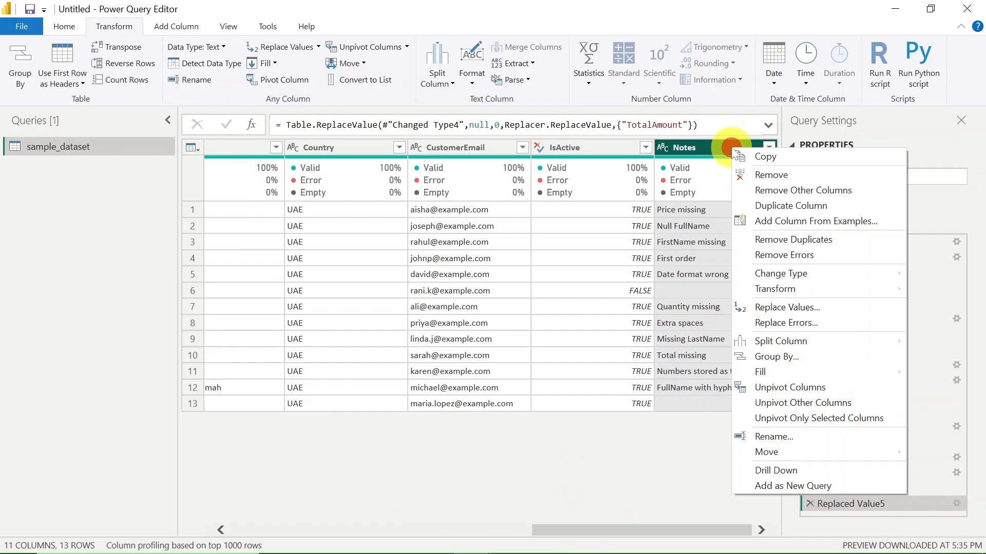
pyautogui.click(782, 175)
# Step: Set the data type of both the Price and TotalAmount columns back to Fixed decimal number
pyautogui.moveTo(552, 530); pyautogui.dragTo(434, 531)
pyautogui.click(400, 147)
pyautogui.click(250, 46)
pyautogui.click(231, 81)
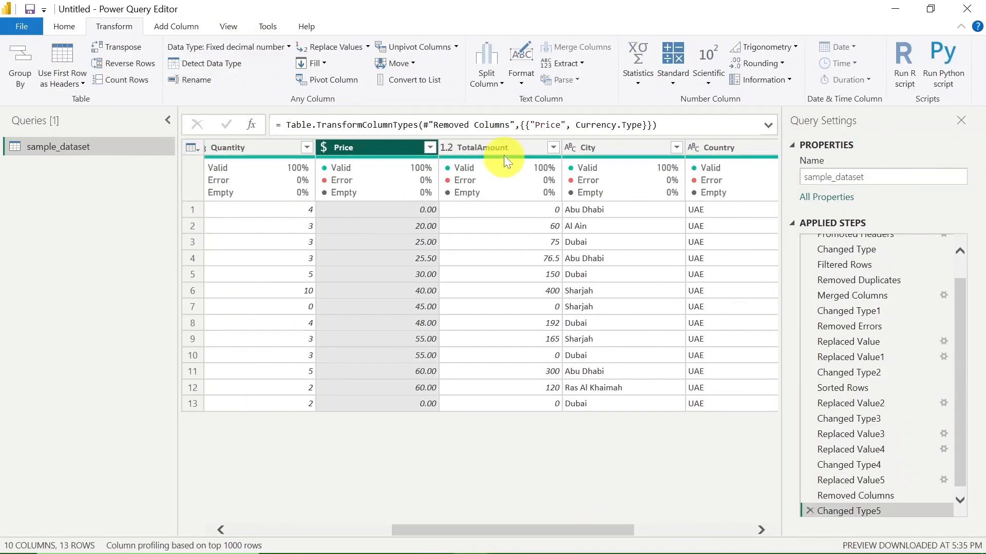
pyautogui.click(501, 147)
pyautogui.click(221, 46)
pyautogui.click(231, 81)
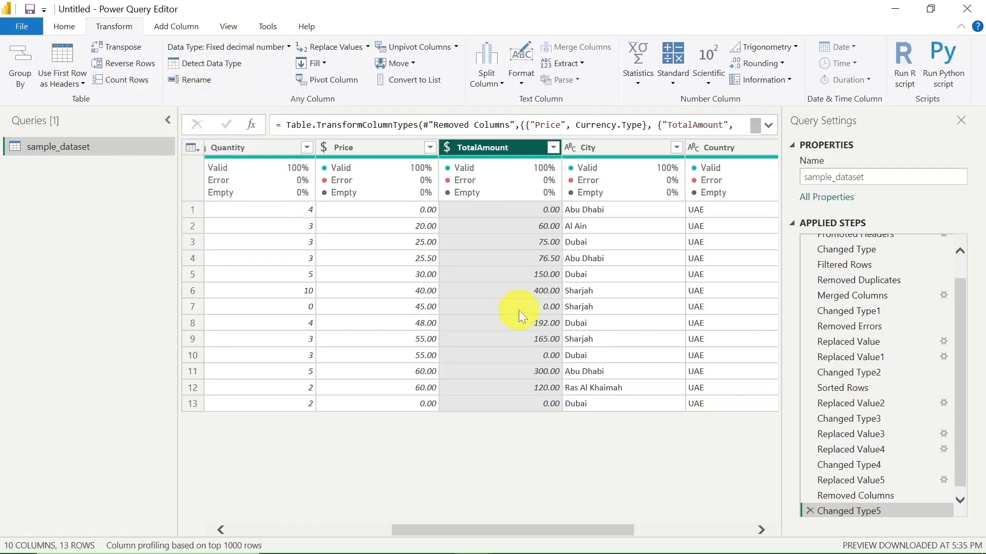
# Step: Close Power Query Editor and apply the changes to the report, and expand the fields of the sample_dataset table
pyautogui.moveTo(521, 536); pyautogui.dragTo(323, 539)
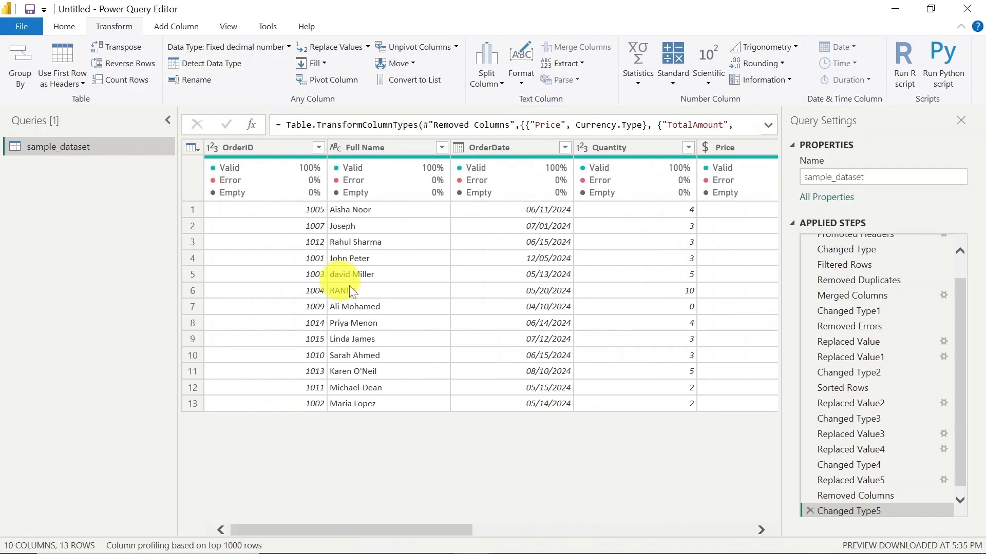
pyautogui.click(62, 26)
pyautogui.click(20, 82)
pyautogui.click(31, 132)
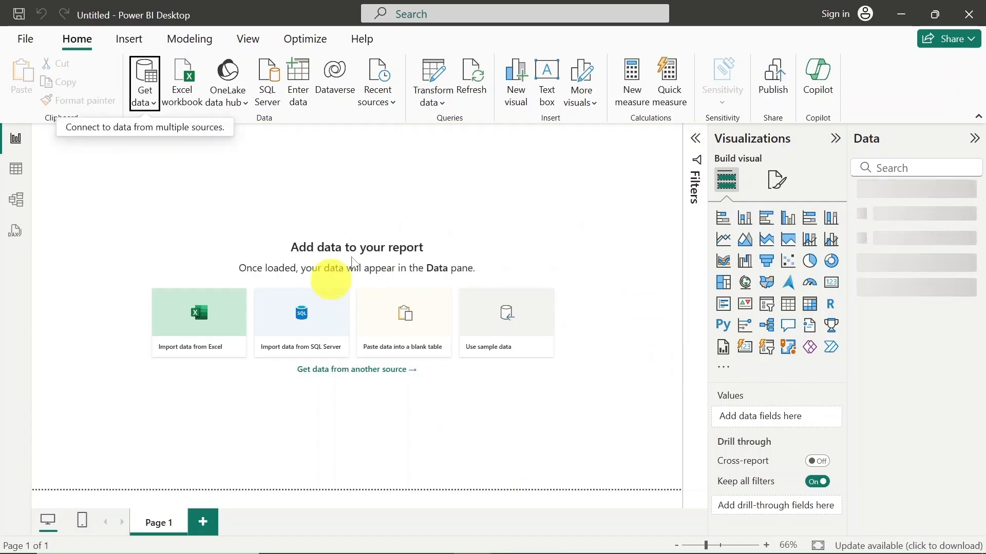
pyautogui.click(869, 192)
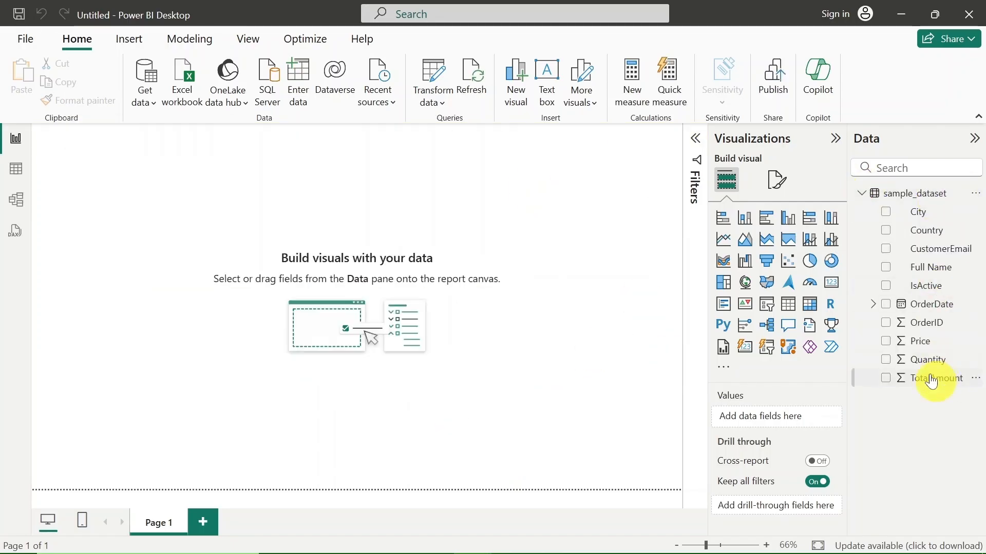